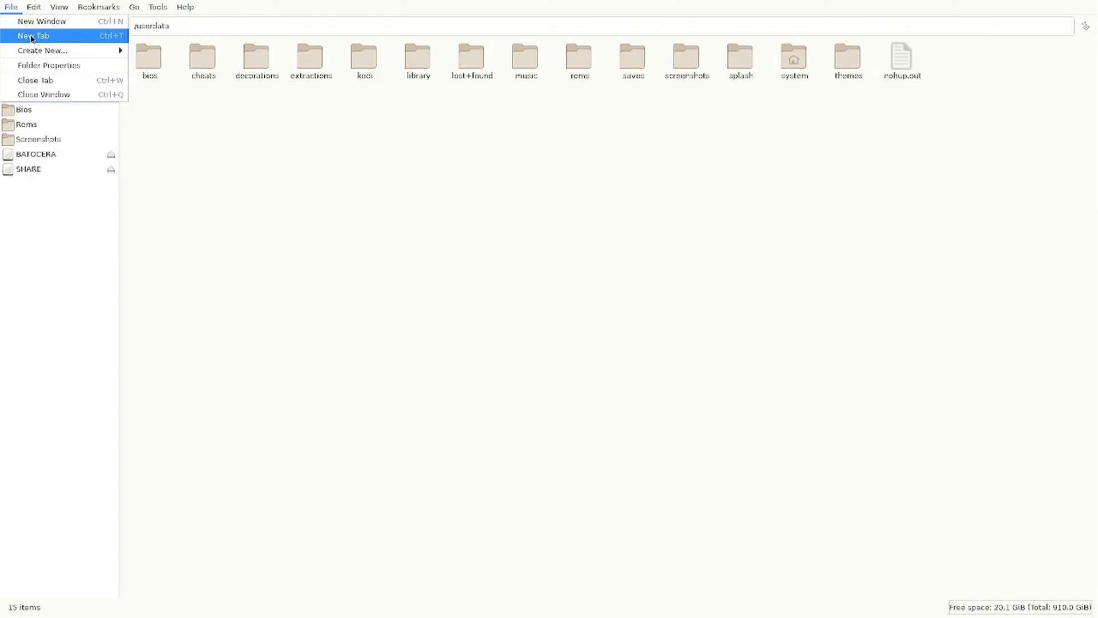
Open /userdata/roms/3ds in a new file manager tab and the 128SD drive's ROMS/3ds folder in the original tab
left_click(32, 36)
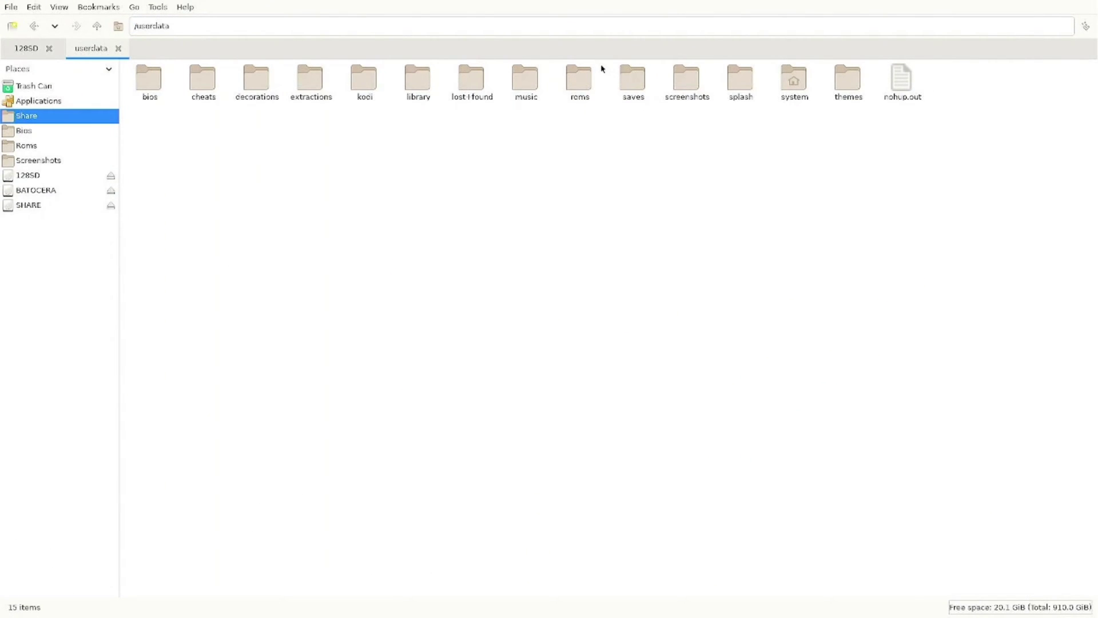
double_click(576, 85)
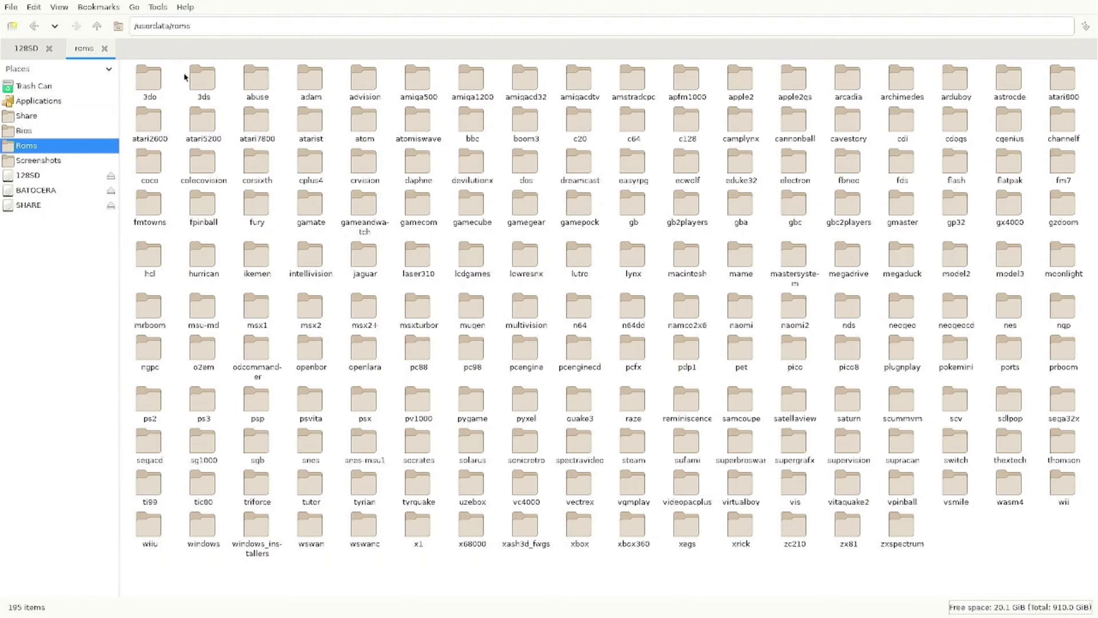
double_click(203, 84)
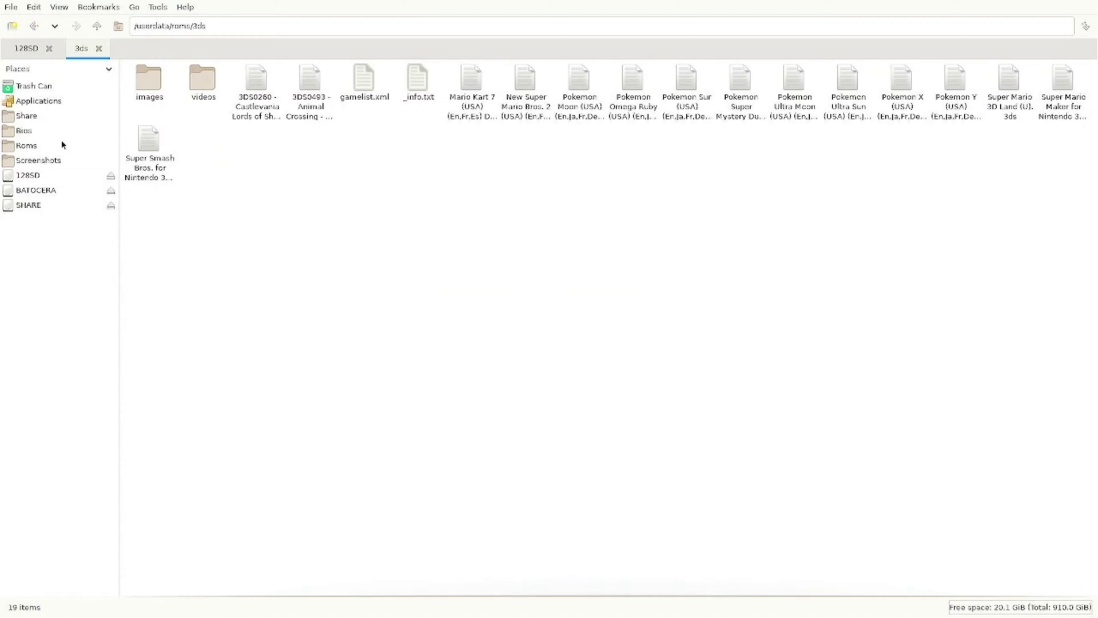
left_click(26, 51)
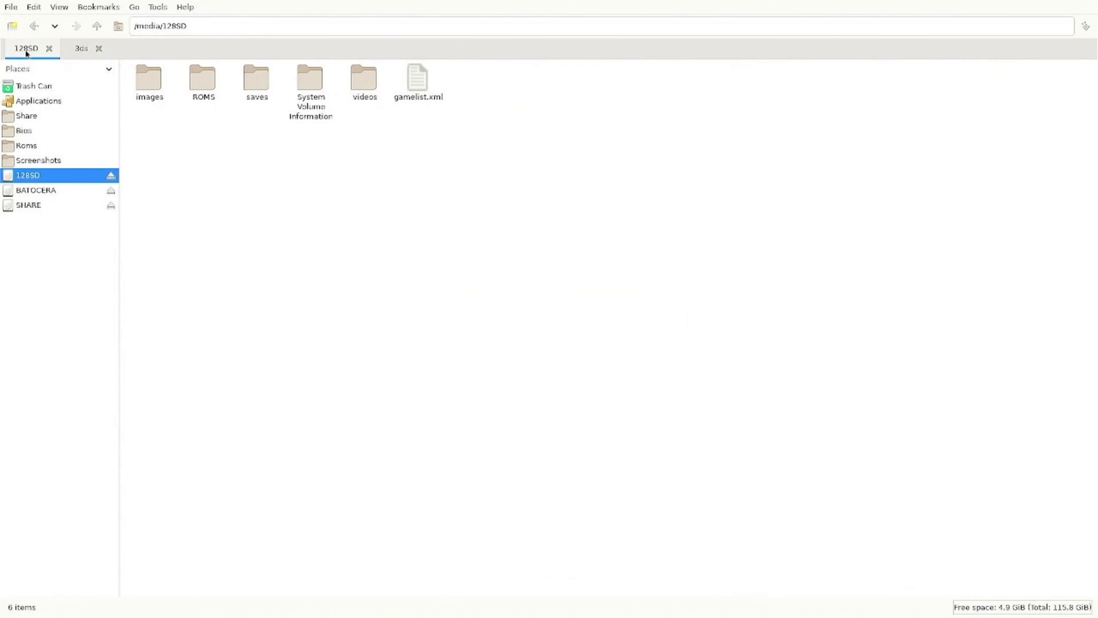
double_click(193, 87)
double_click(190, 86)
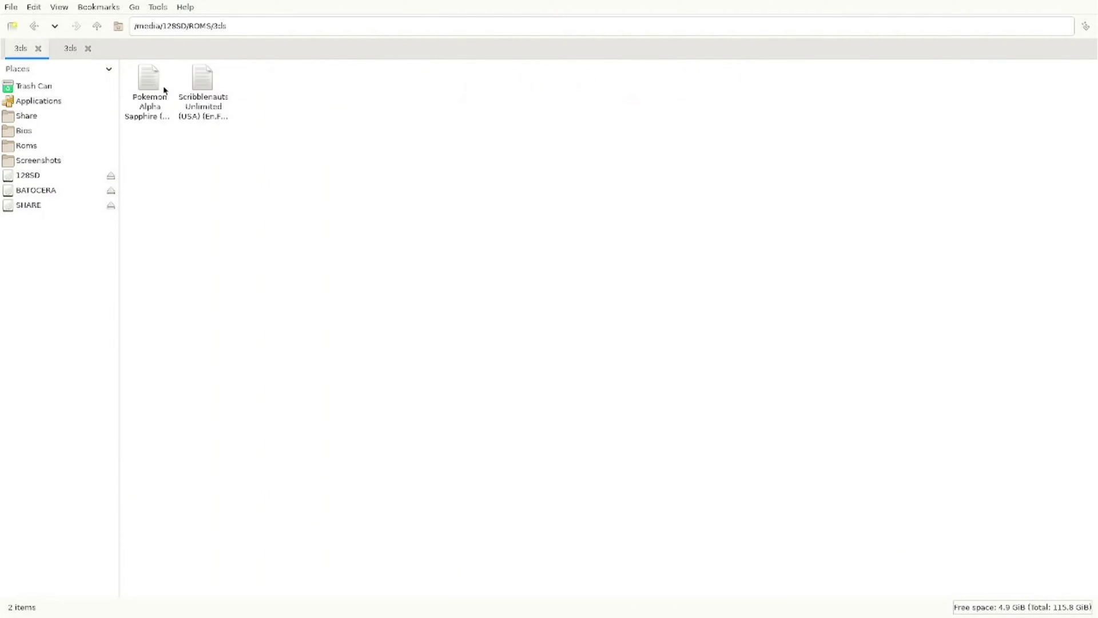
Copy Scribblenauts Unlimited (USA) (En,Fr,Es,Pt).3ds from the 128SD drive and paste it into /userdata/roms/3ds
left_click(193, 100)
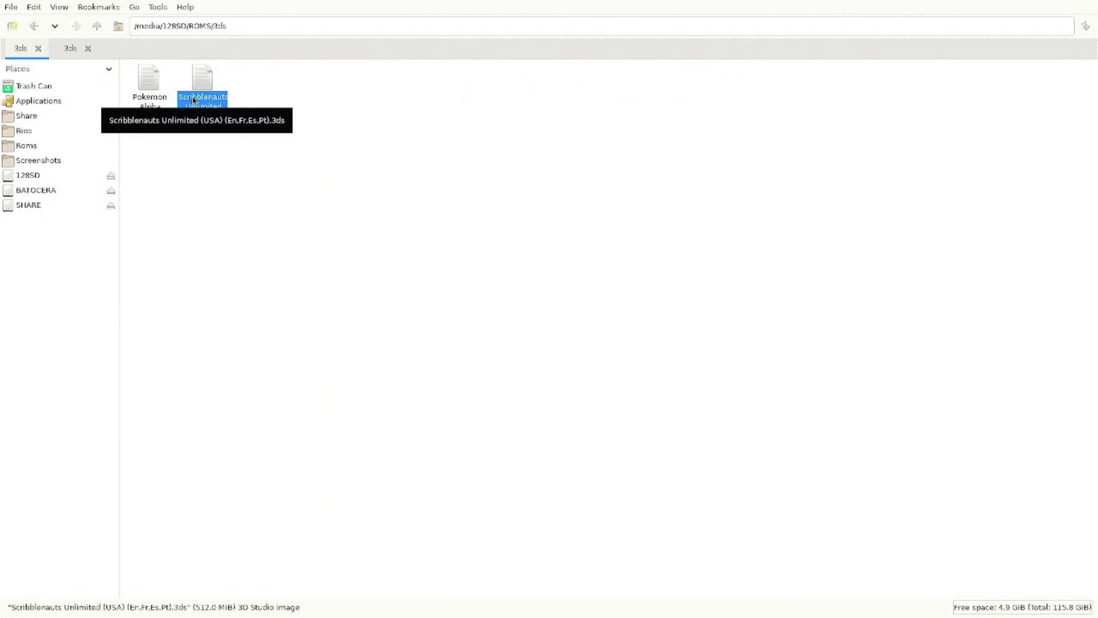
left_click(30, 5)
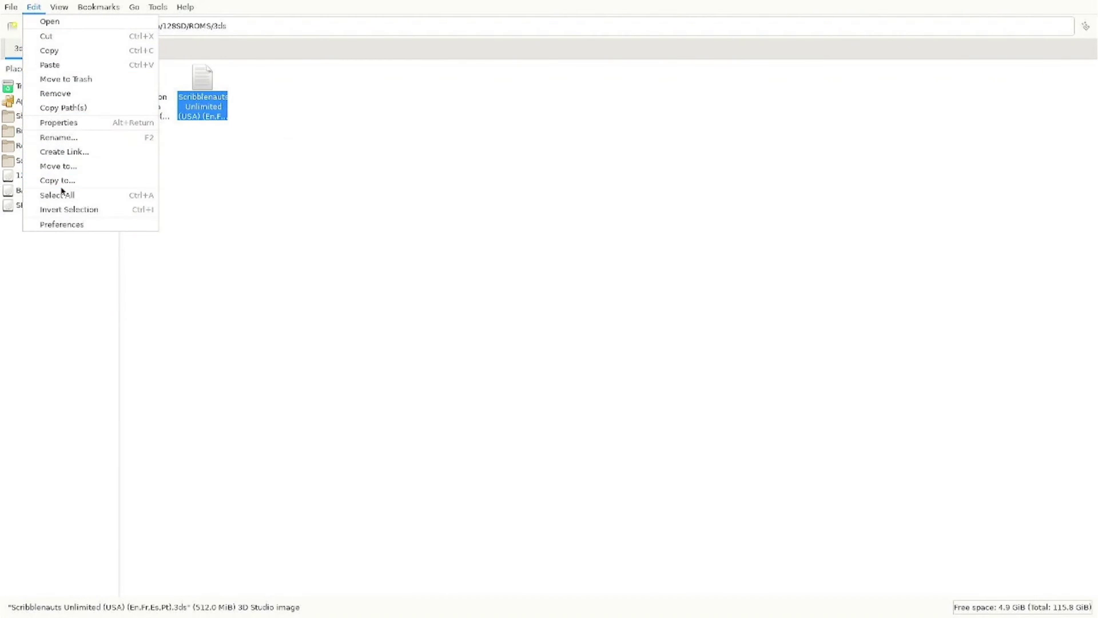
right_click(195, 105)
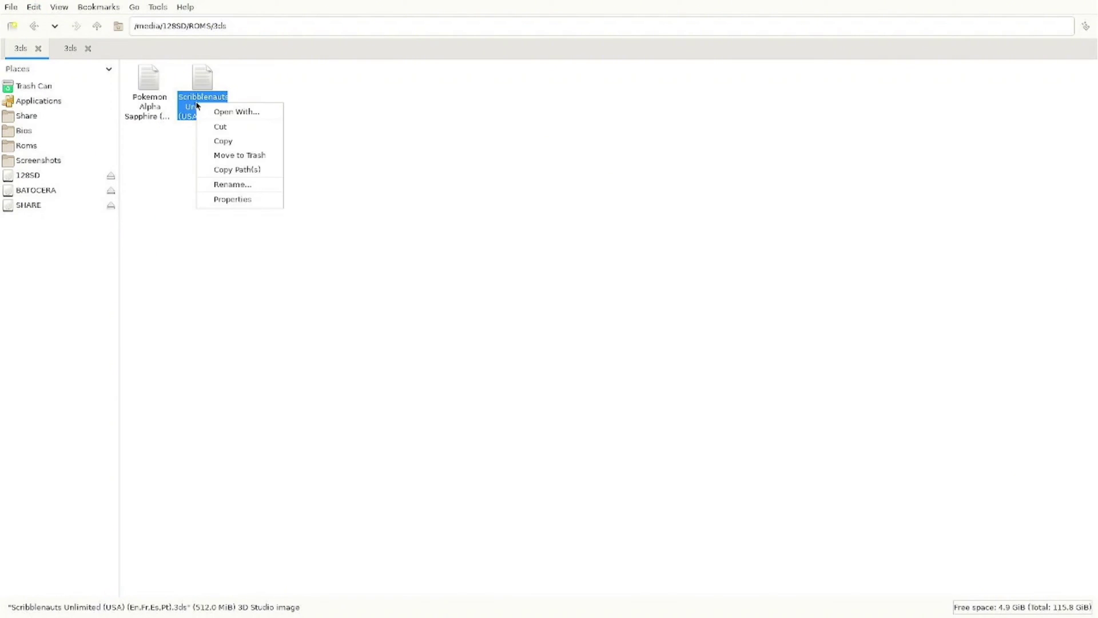
left_click(231, 142)
left_click(71, 48)
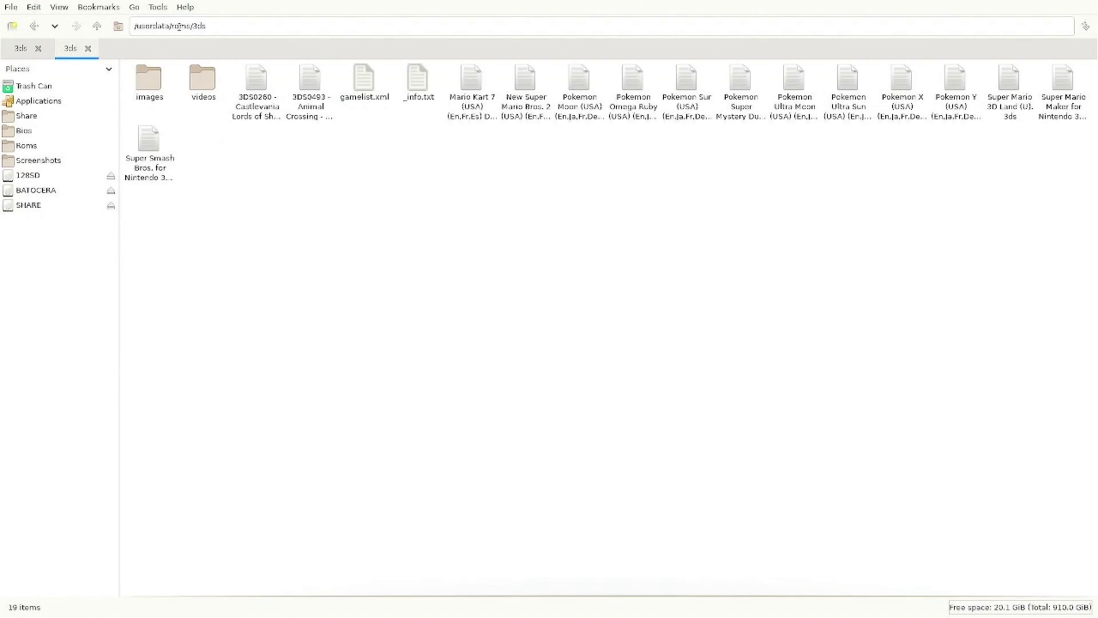
right_click(276, 175)
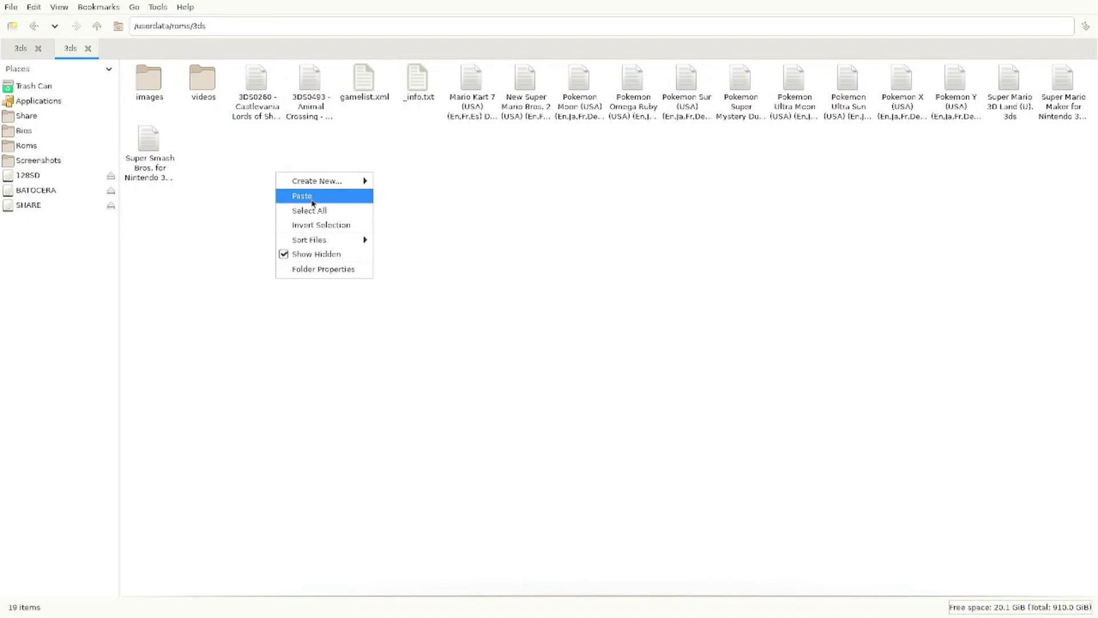
left_click(314, 194)
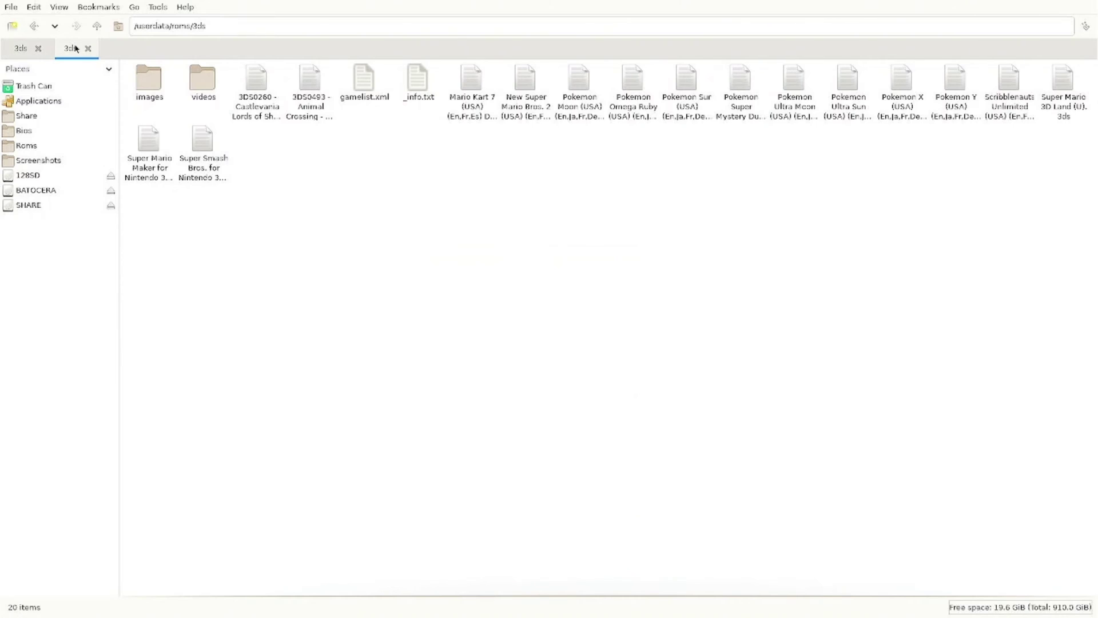
left_click(20, 49)
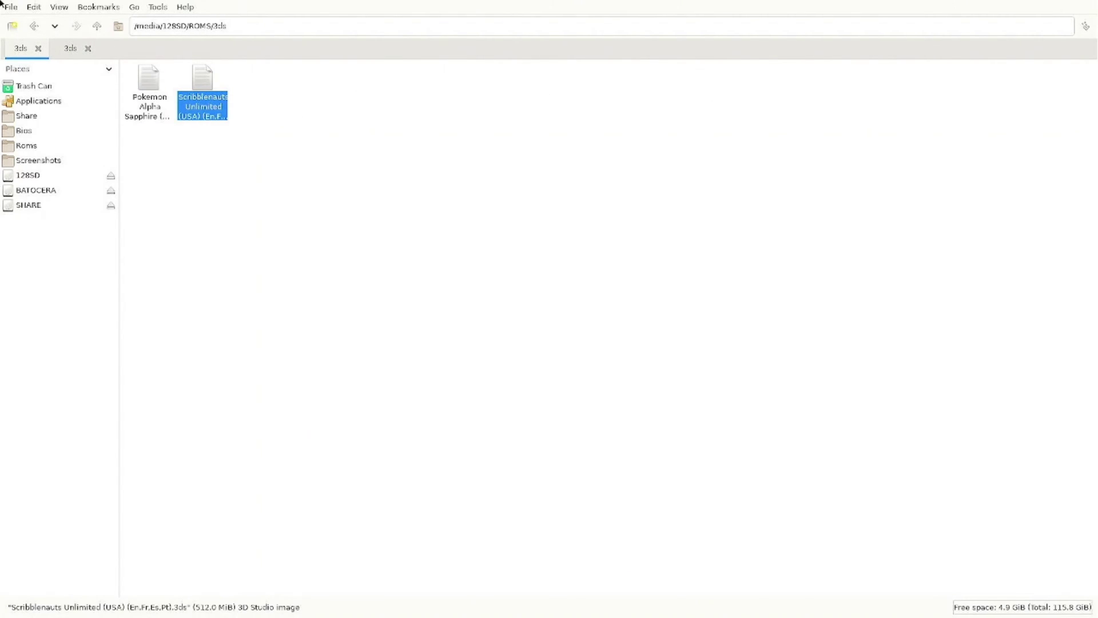
left_click(32, 6)
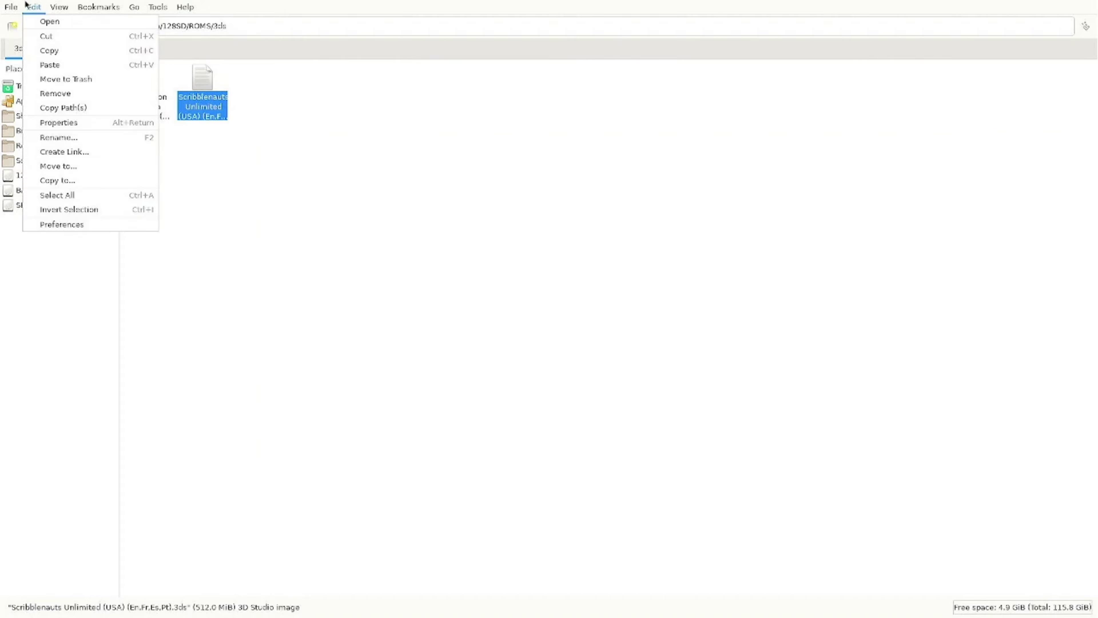
left_click(118, 180)
double_click(408, 133)
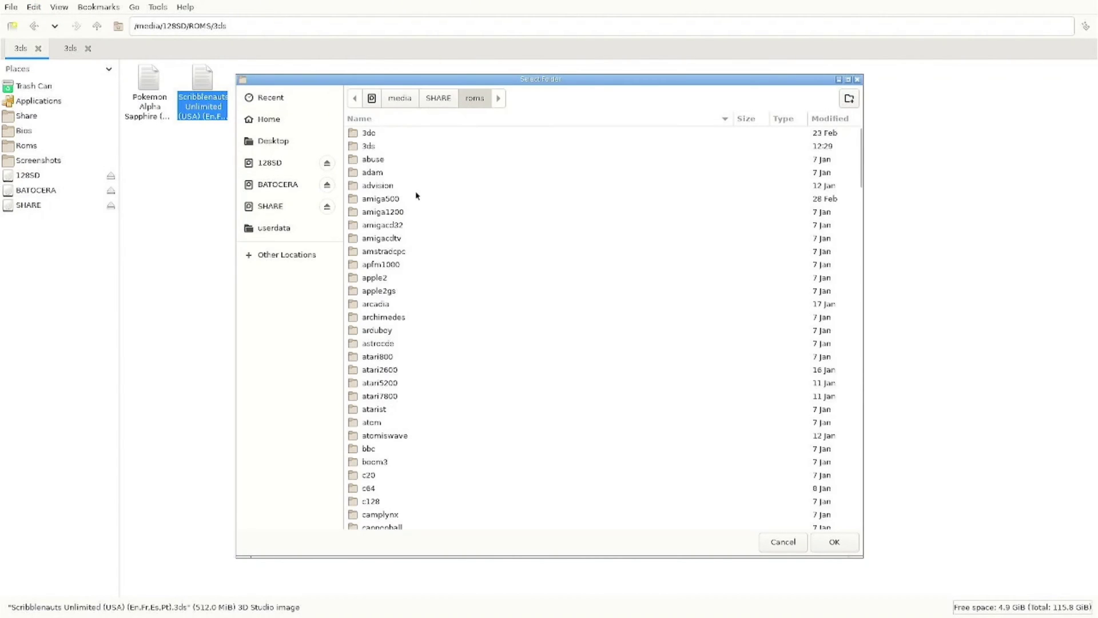
double_click(375, 146)
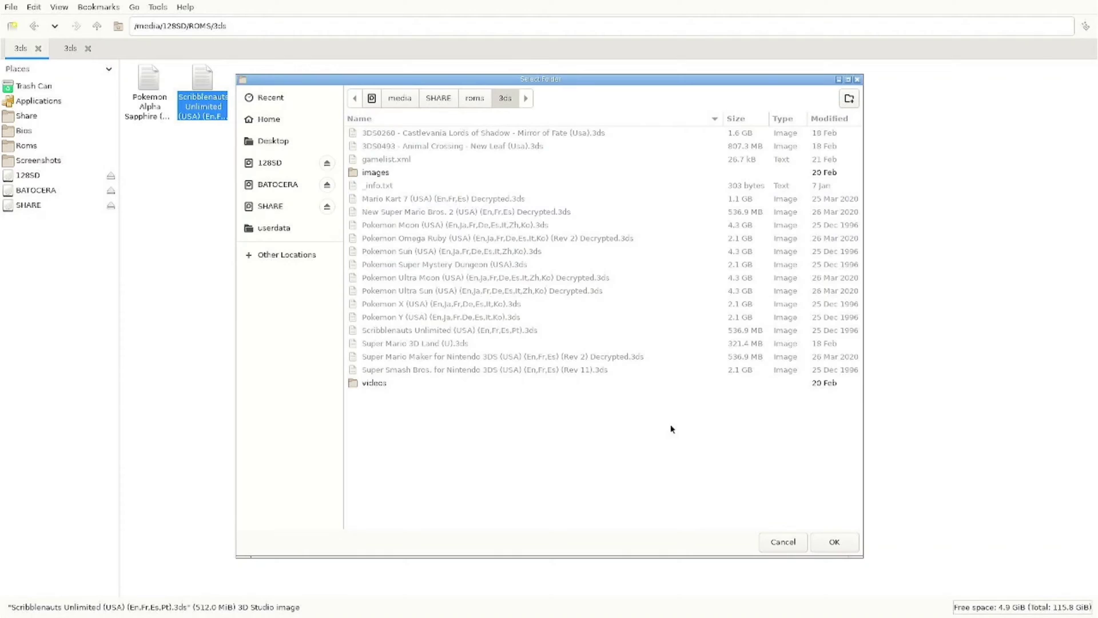
left_click(776, 542)
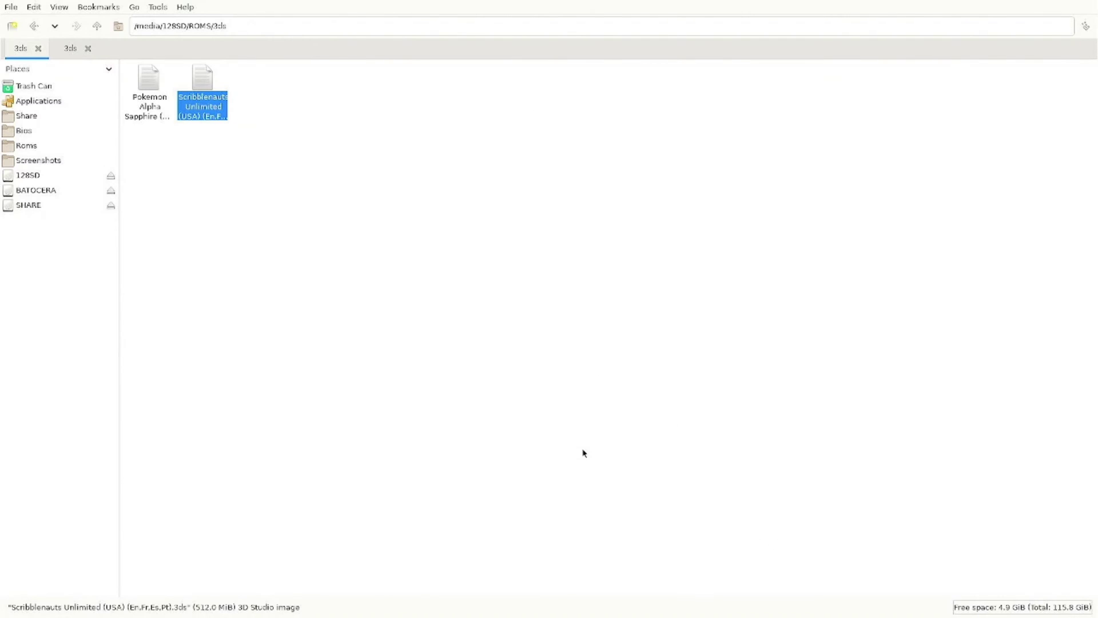
right_click(208, 114)
left_click(237, 148)
left_click(72, 49)
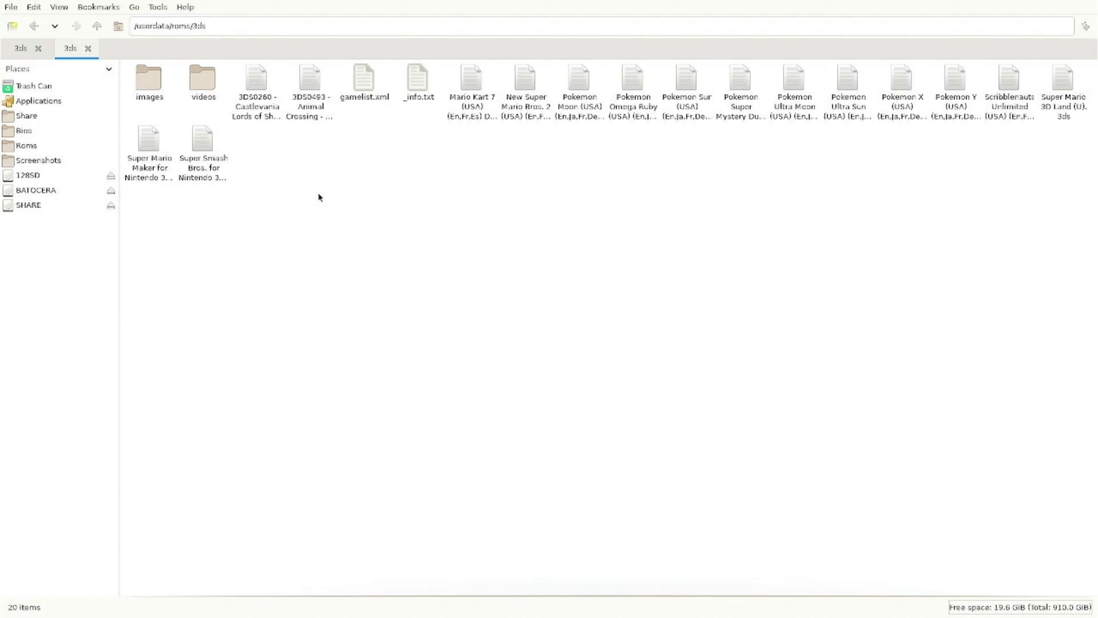
right_click(376, 252)
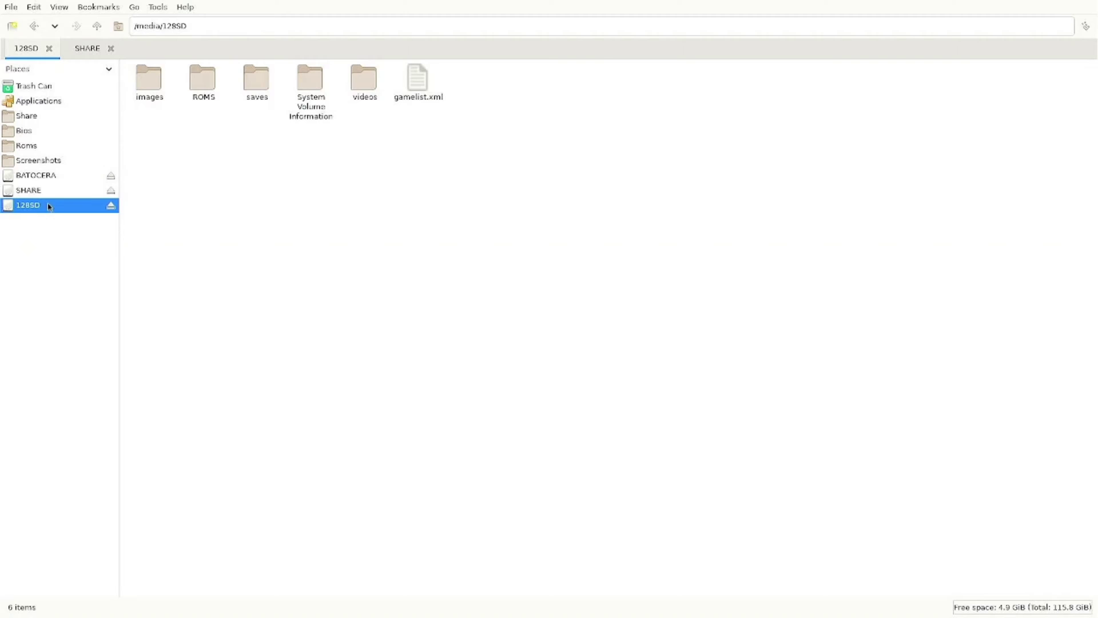
Copy the Scribblenauts Unlimited file from the 128SD drive's ROMS/3ds folder to SHARE/roms/3ds by choosing a destination folder
double_click(202, 86)
double_click(148, 83)
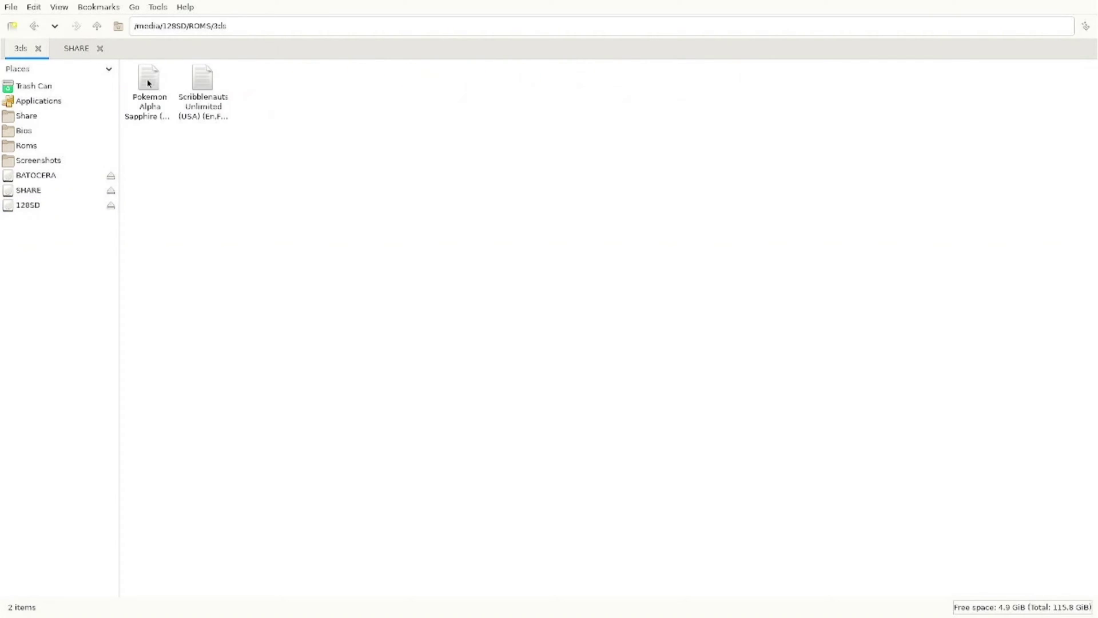
left_click(211, 91)
left_click(33, 7)
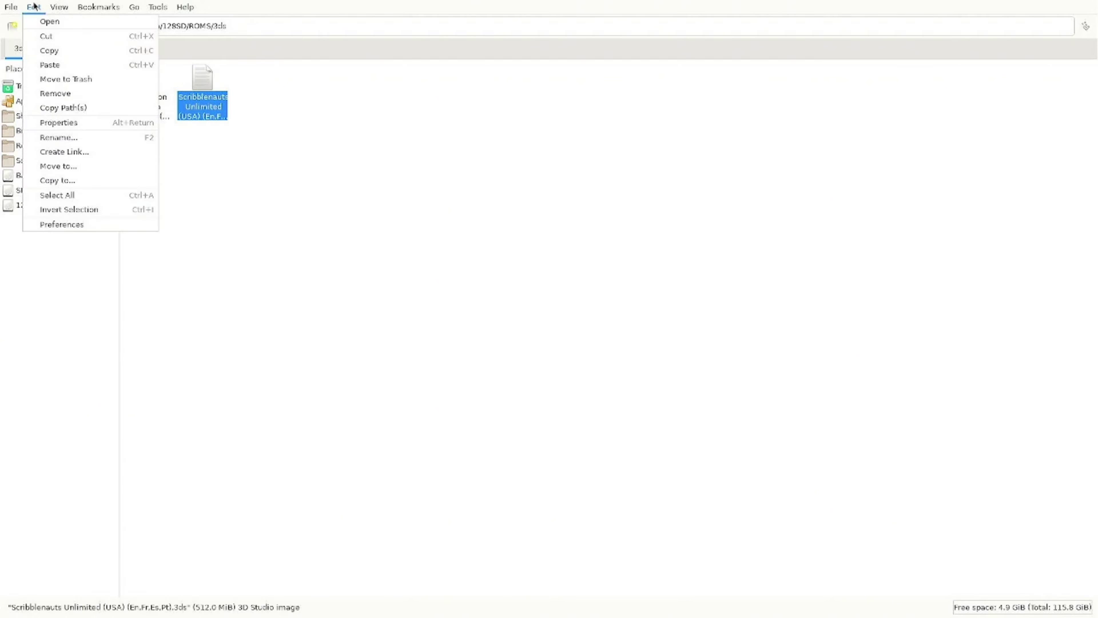
left_click(84, 161)
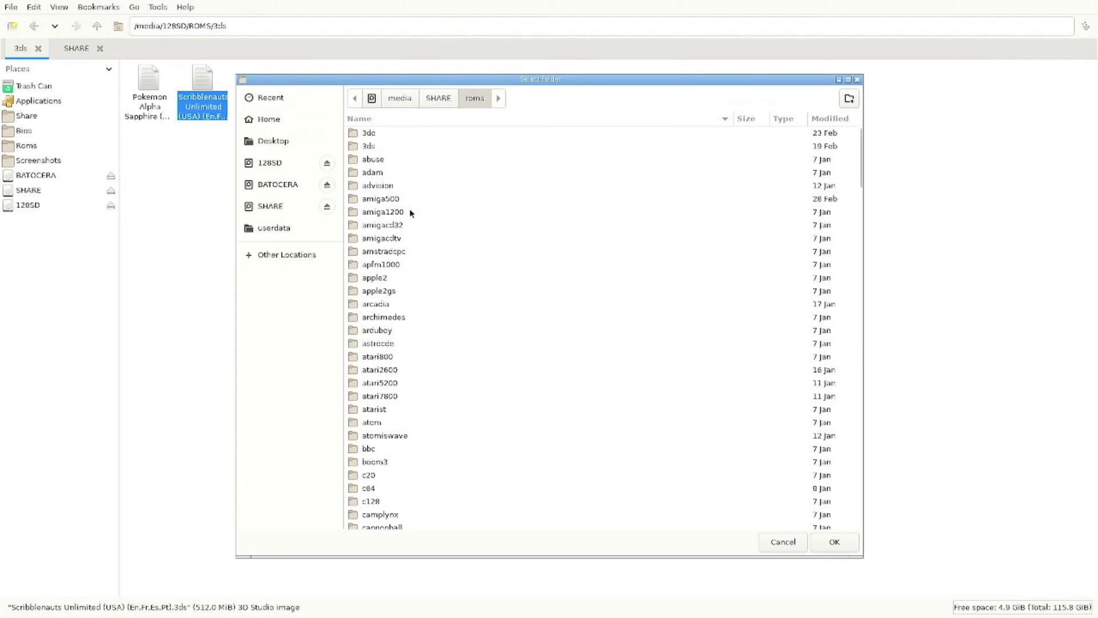
double_click(405, 145)
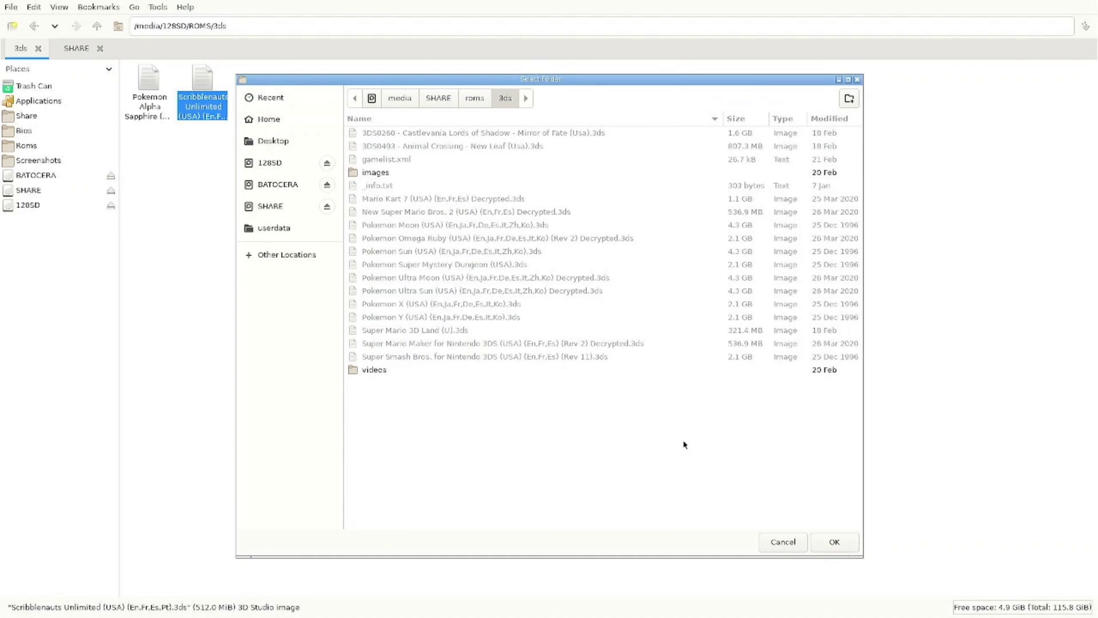
left_click(846, 544)
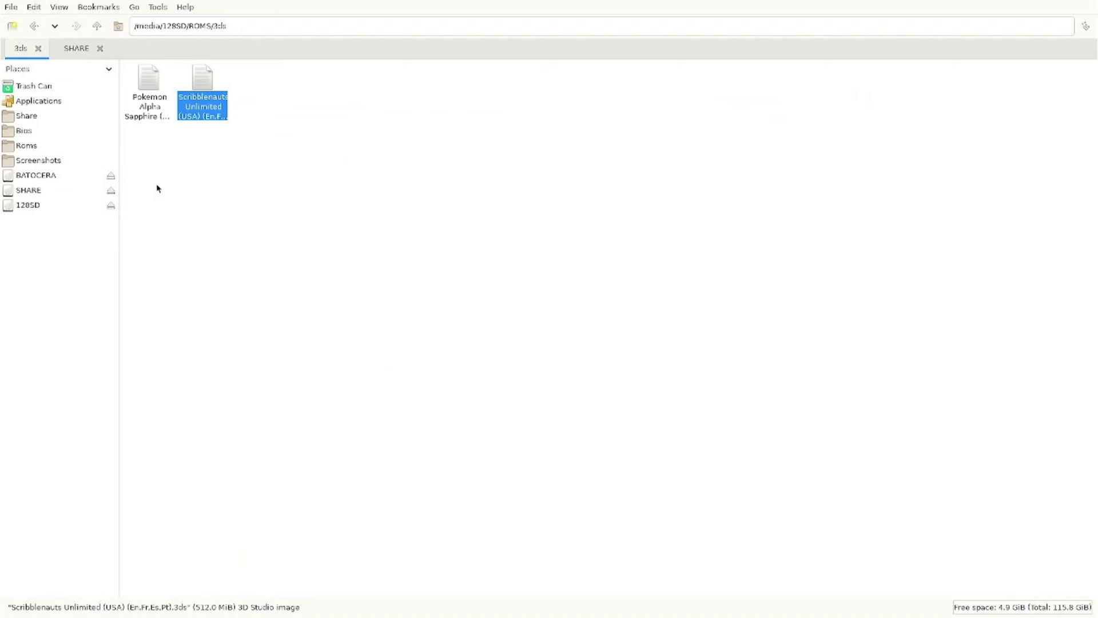
Leave the file manager and update the game lists through Batocera's Game Settings
left_click(3, 6)
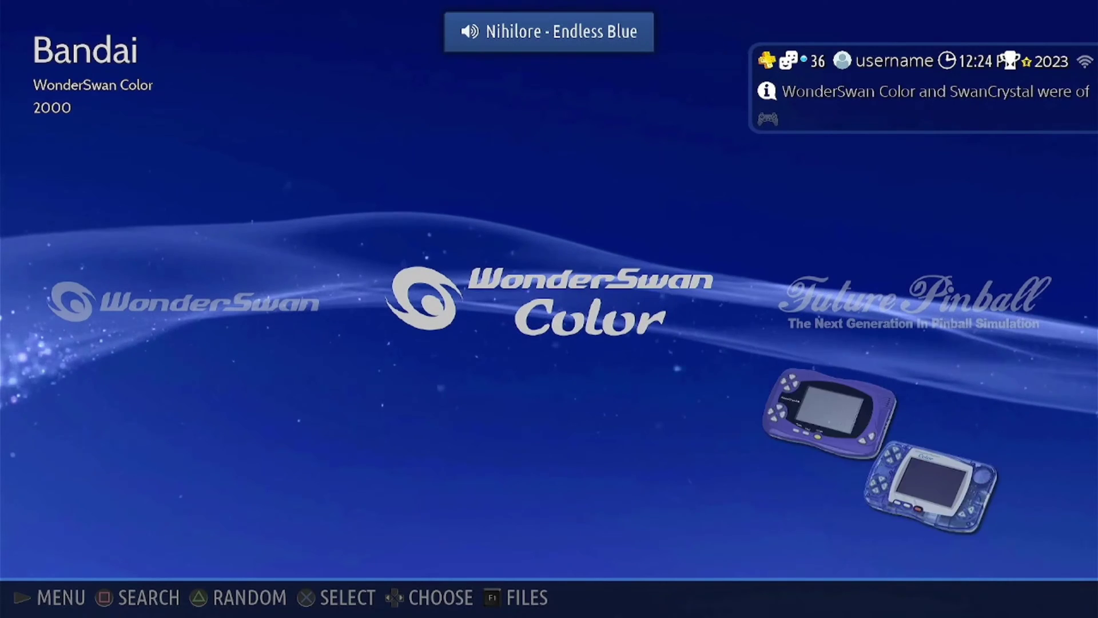
key("Return")
key("Down")
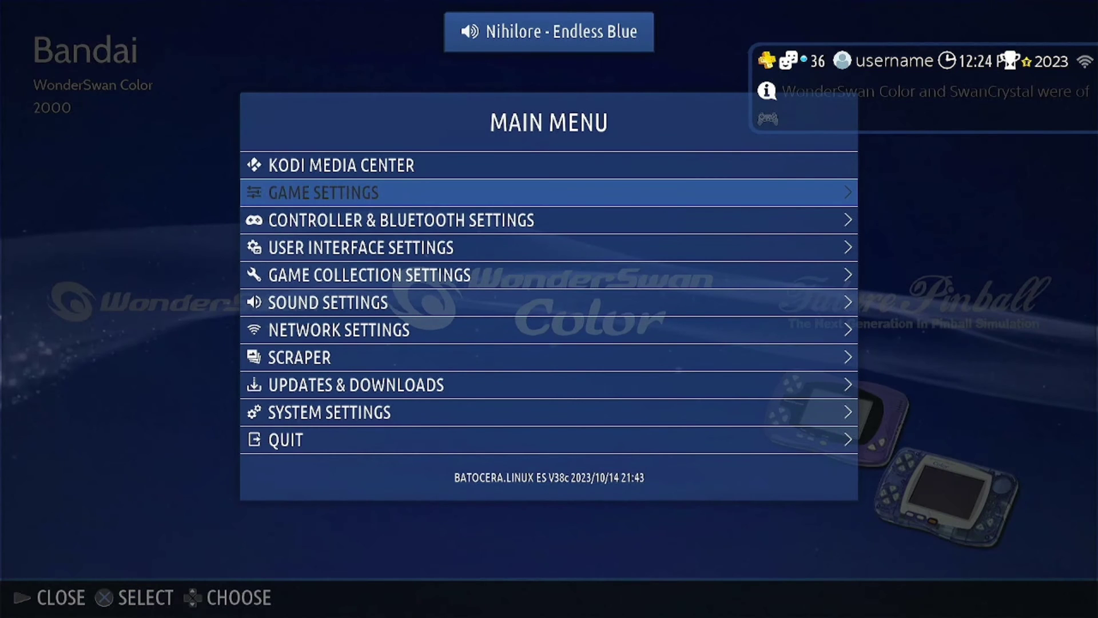
key("Return")
key("Return")
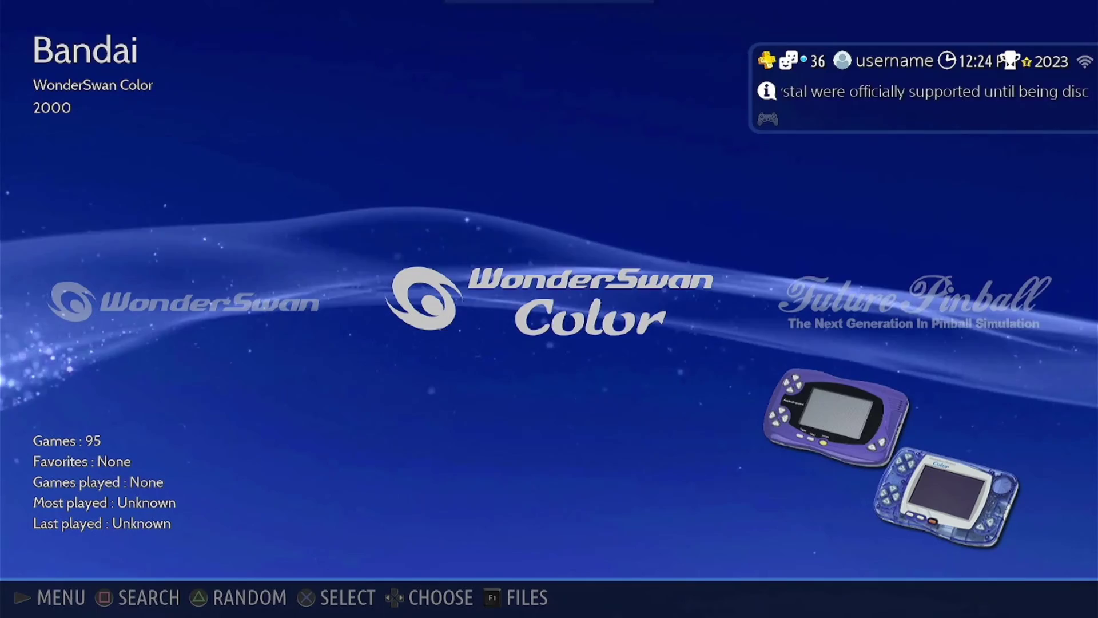
Open the game list of the Nintendo 3DS system
key("Right")
key("Right")
key("Right")
key("Right")
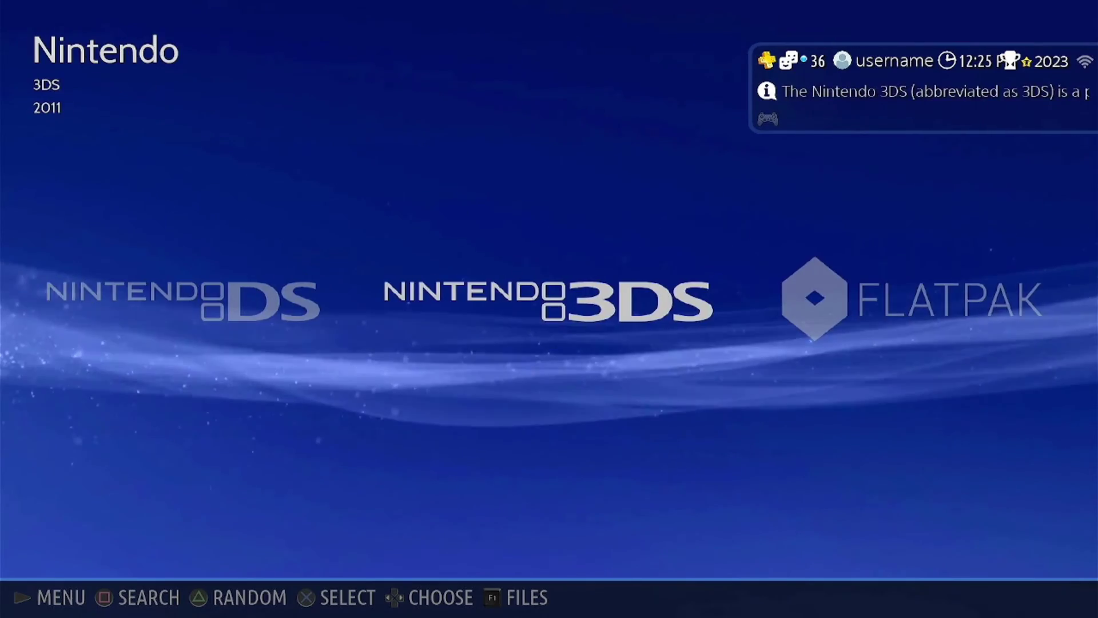
key("Return")
Find Scribblenauts Unlimited (USA) (En,Fr,Es,Pt) in the Nintendo 3DS list and launch it
key("Down")
key("Down")
key("Down")
key("Down")
key("Down")
key("Down")
key("Down")
key("Down")
key("Down")
key("Down")
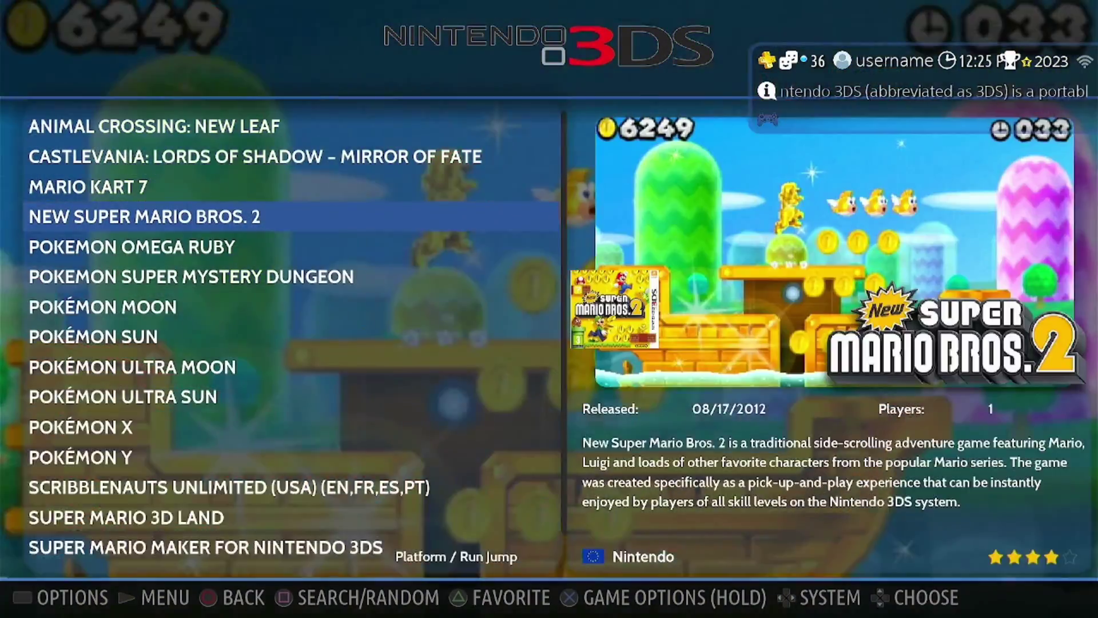
key("Down")
key("Down")
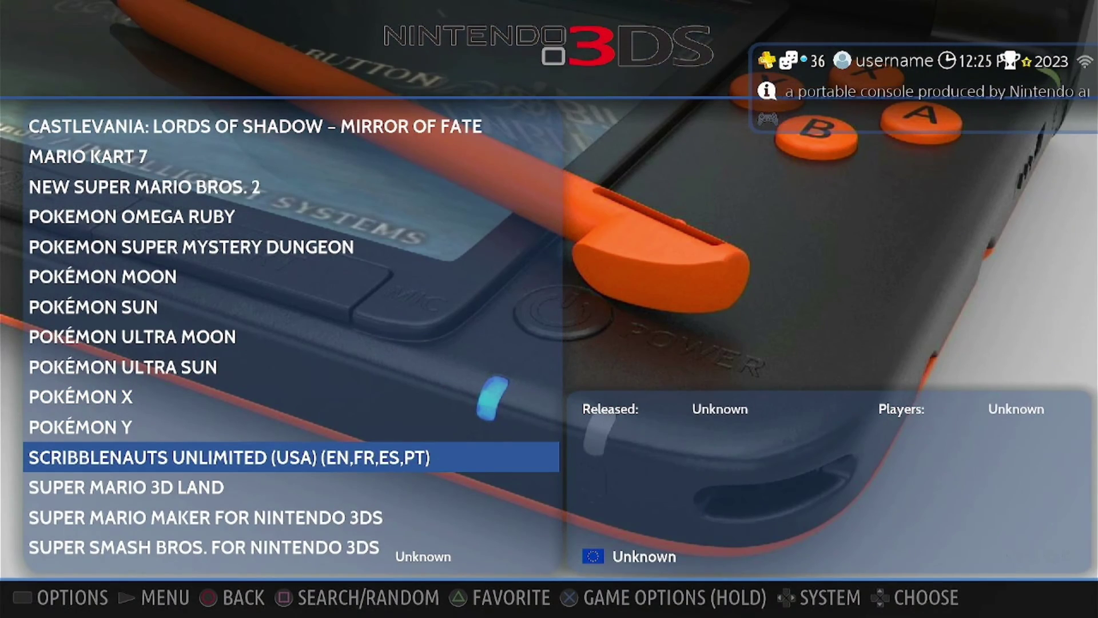
key("Return")
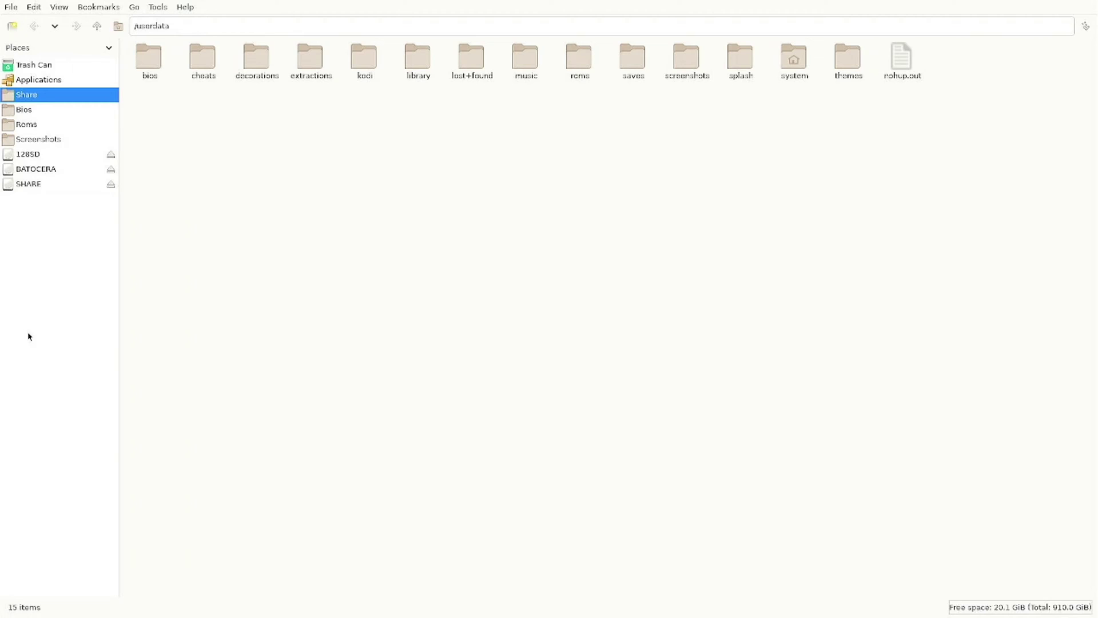
Open yuzu-config from Applications, switch to the file manager and back to the emulator, and close the emulator
left_click(33, 80)
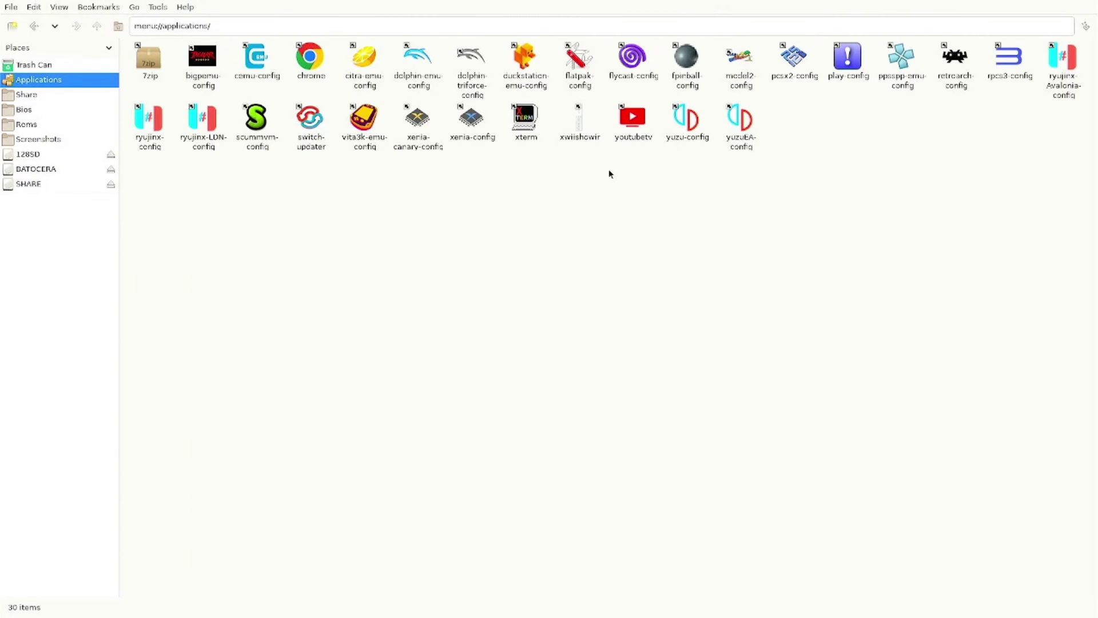
left_click(690, 136)
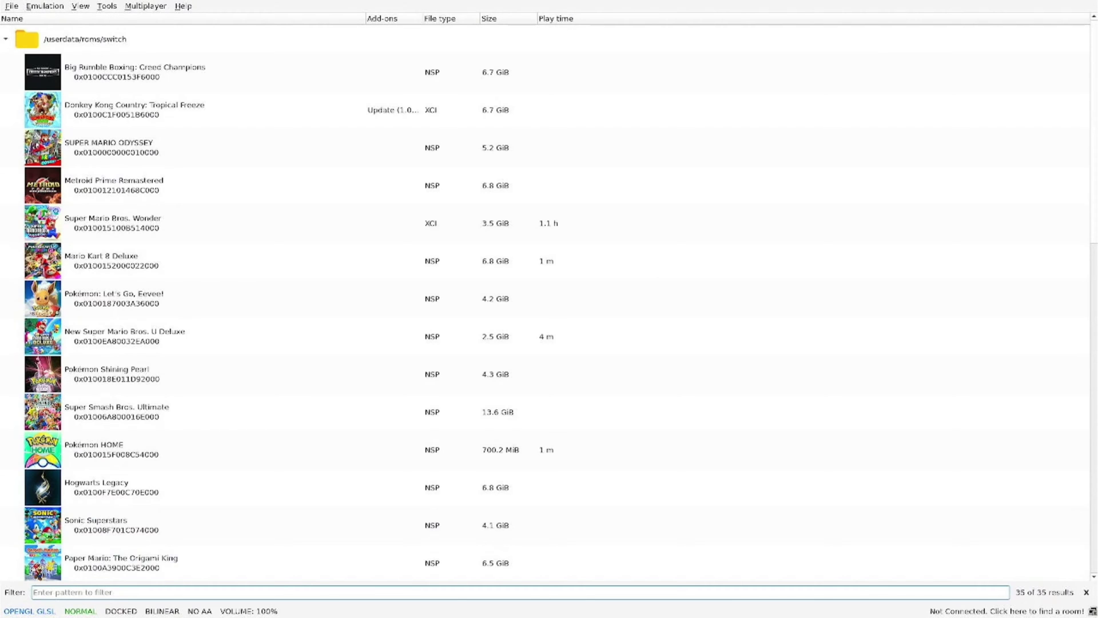
key("alt+Tab")
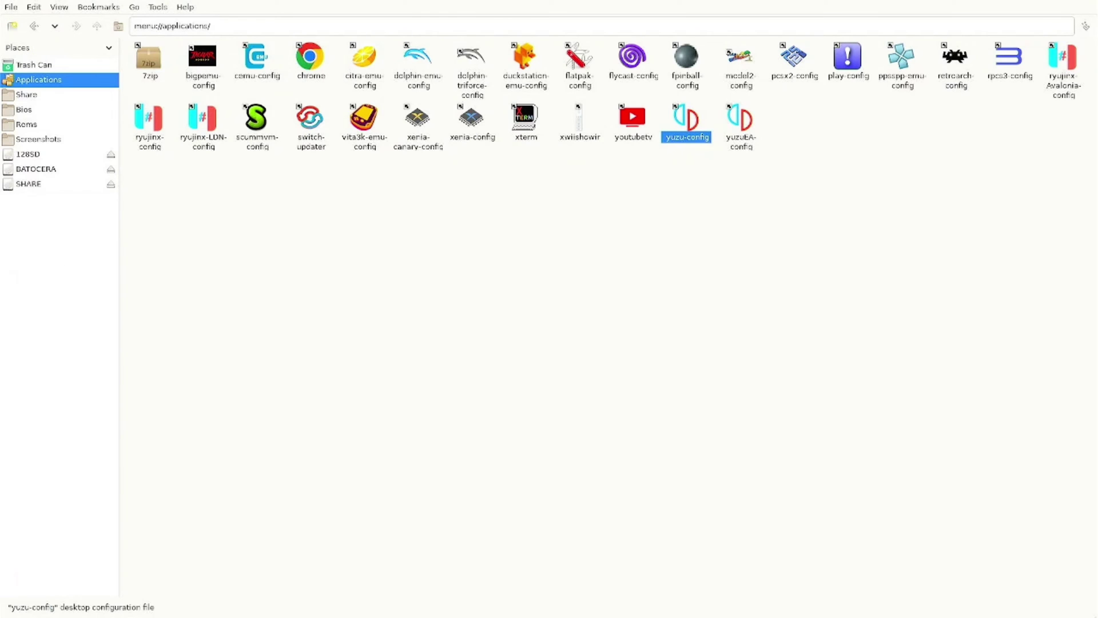
key("alt+Tab")
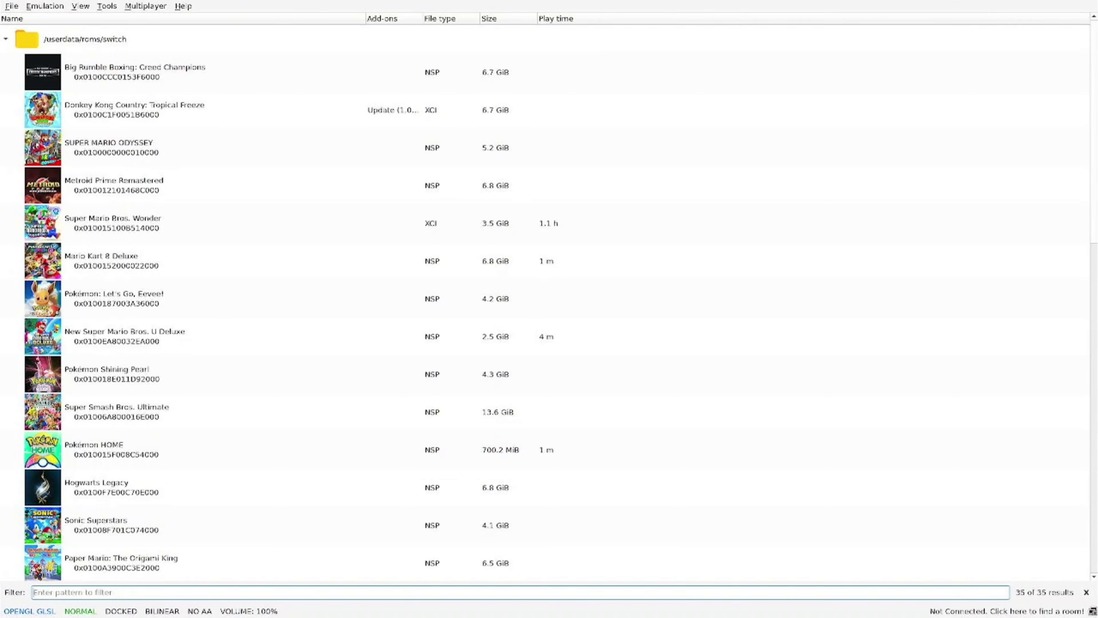
key("alt+F4")
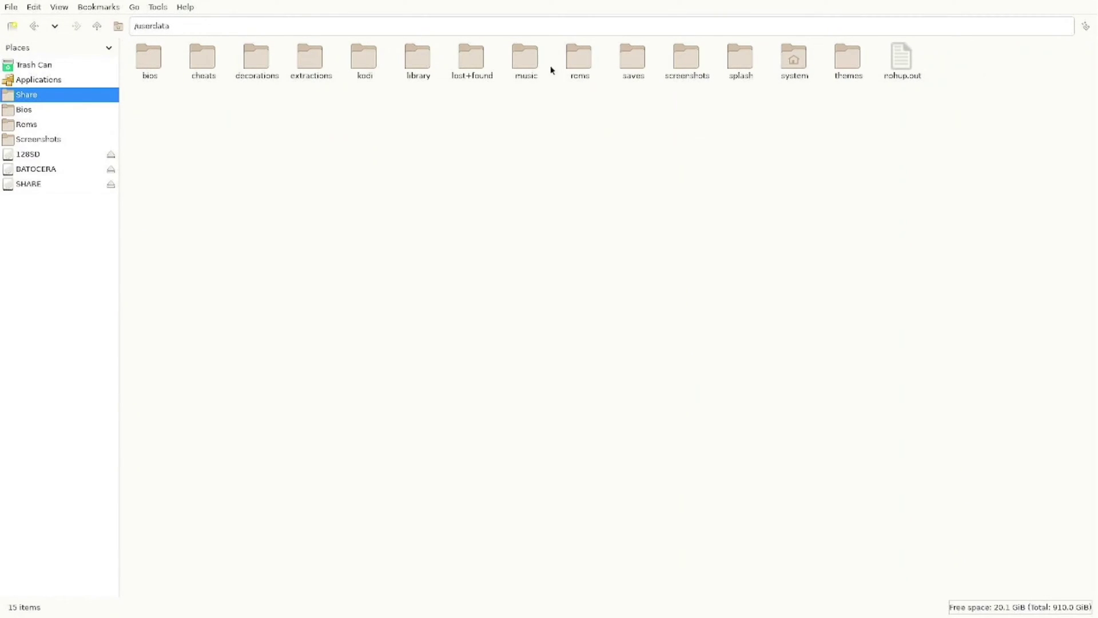
Look into the music and library folders of the share, return to the userdata folder and close the file manager
double_click(521, 64)
double_click(414, 60)
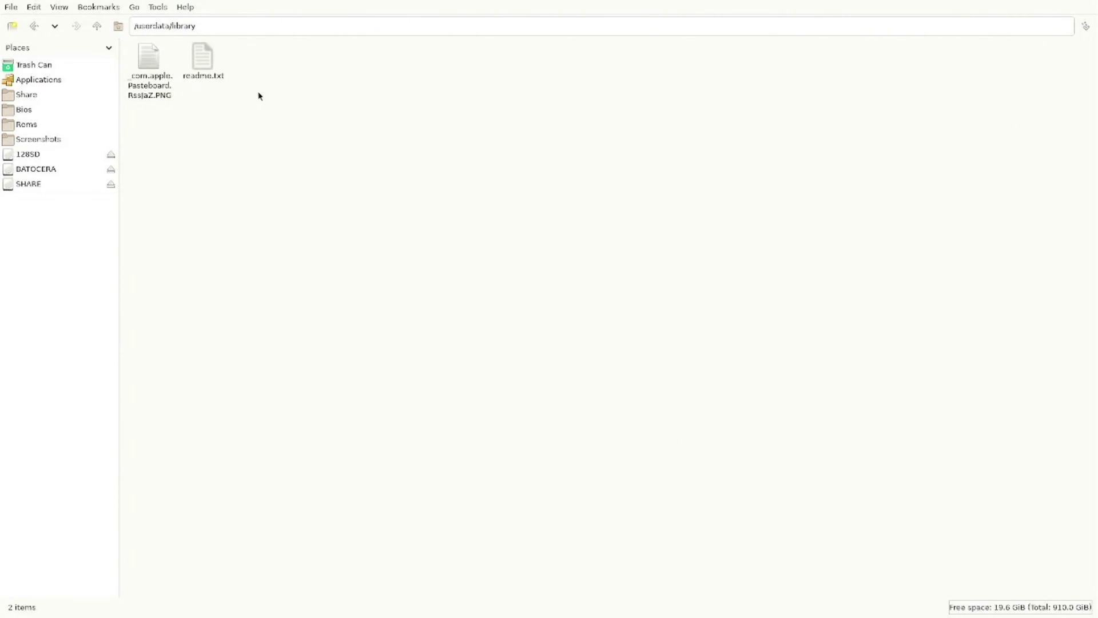
key("alt+Up")
left_click(11, 7)
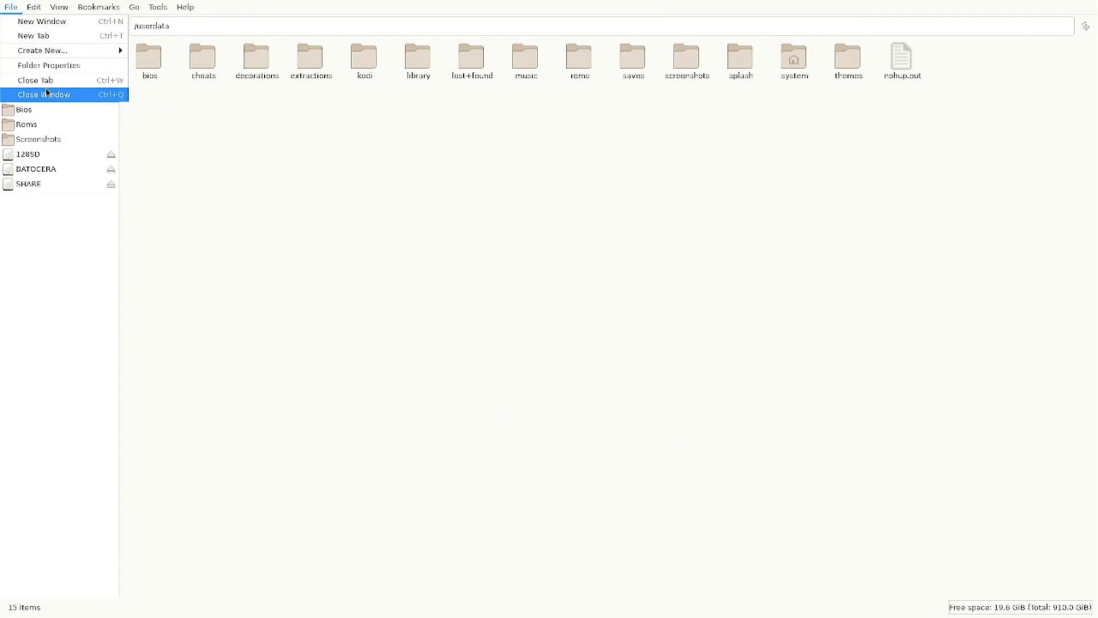
left_click(48, 94)
Open the Library system and view its _COM.APPLE.PASTEBOARD.RSSJAZ image
key("Right")
key("Return")
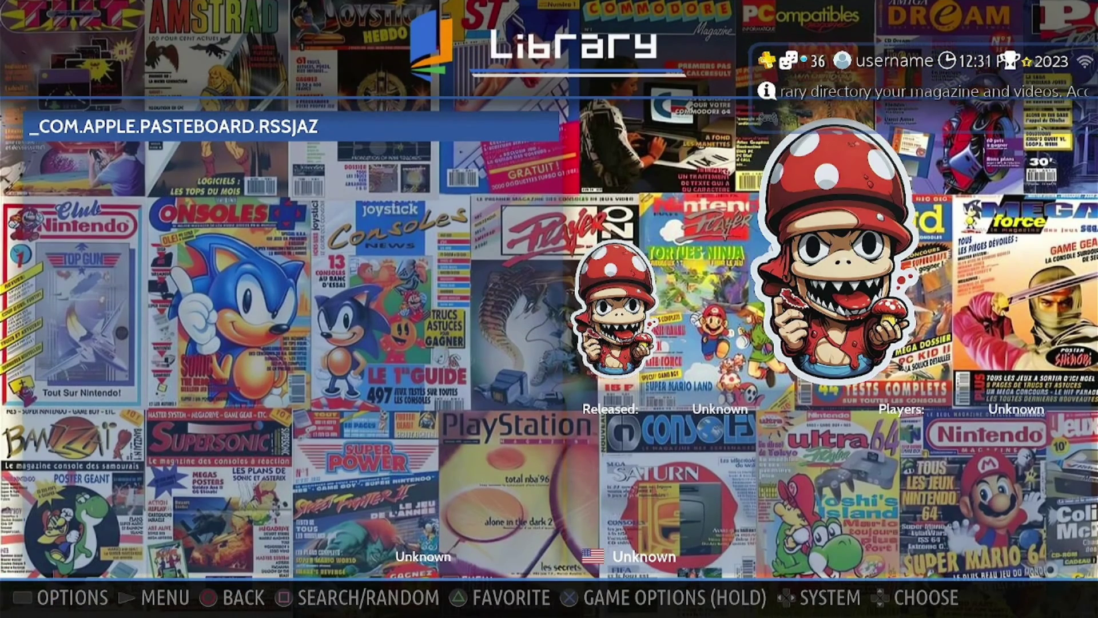
key("Return")
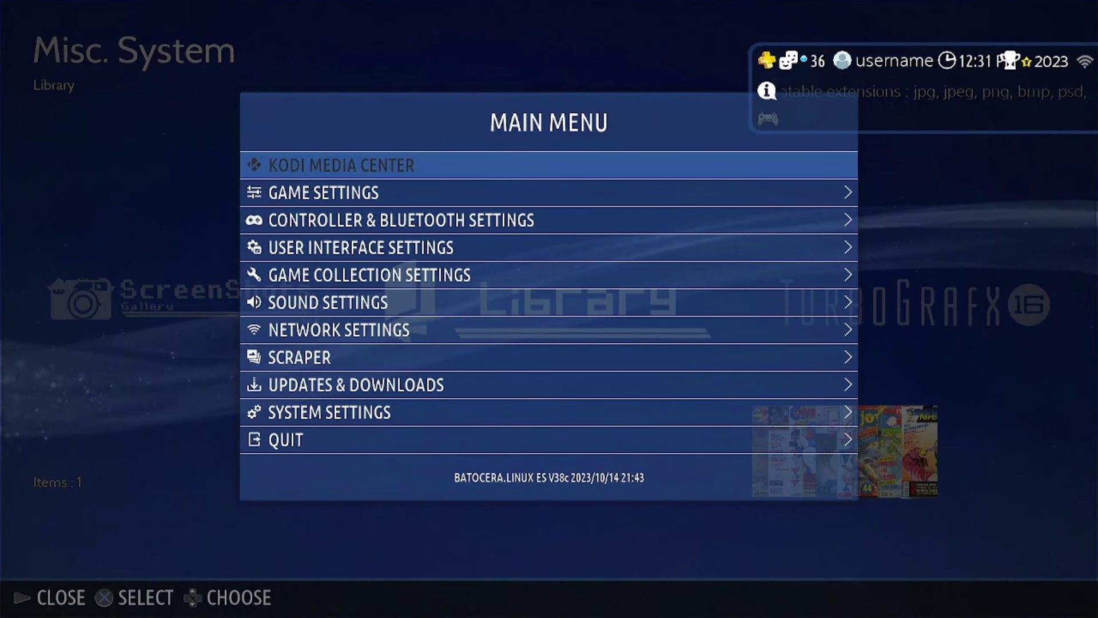
Launch Kodi Media Center, browse the Weekend Box Office and Latest TV Premieres rows, and exit back to Batocera
key("Return")
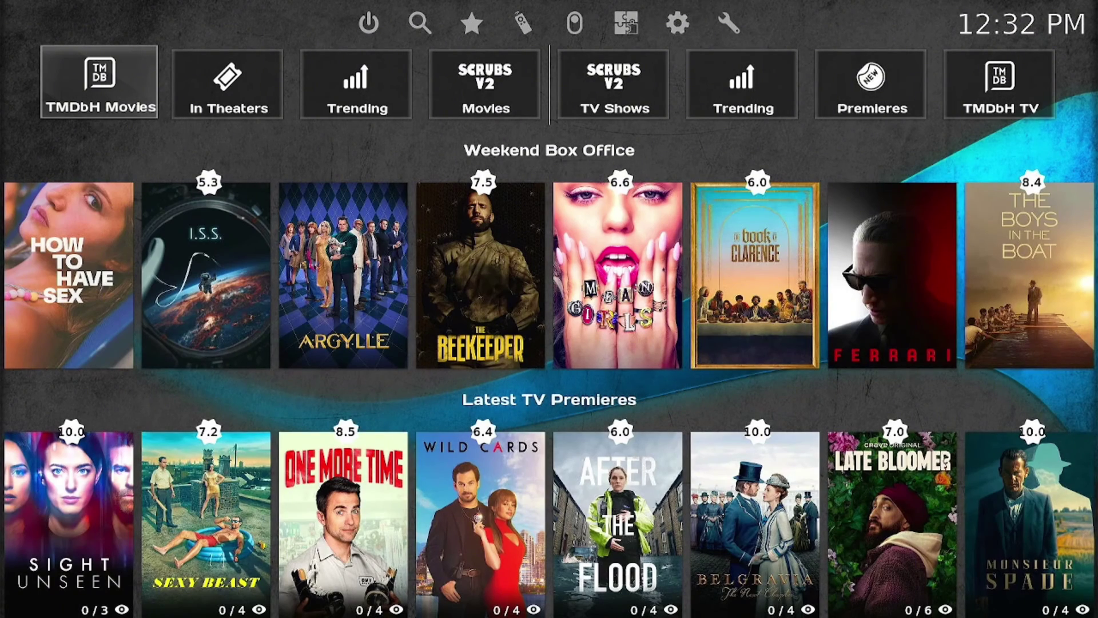
key("Down")
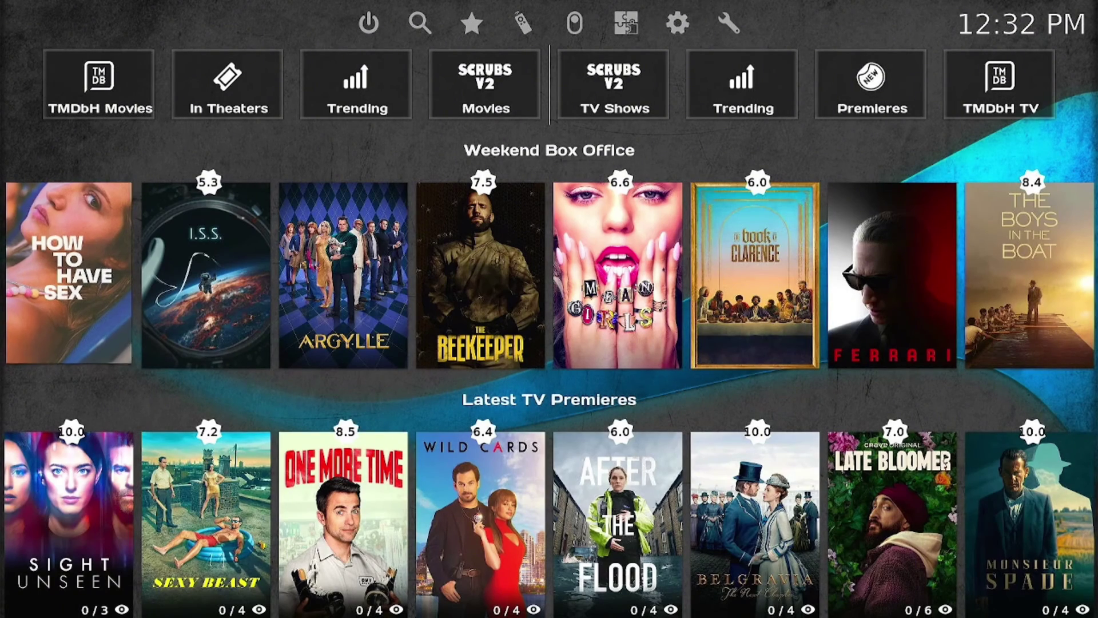
key("Down")
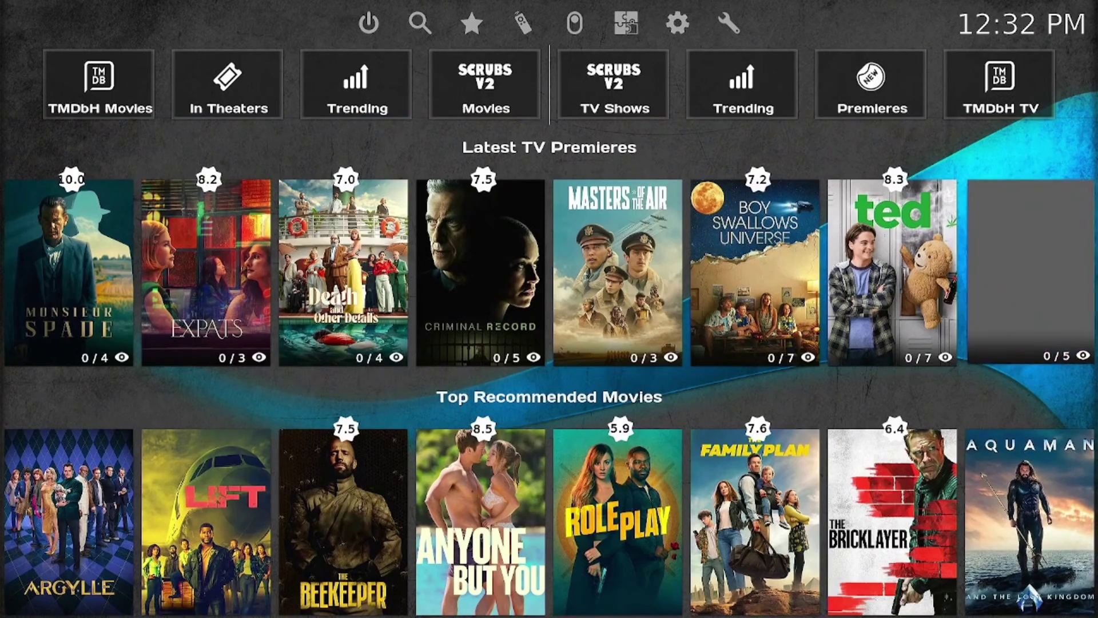
key("Left")
key("Left")
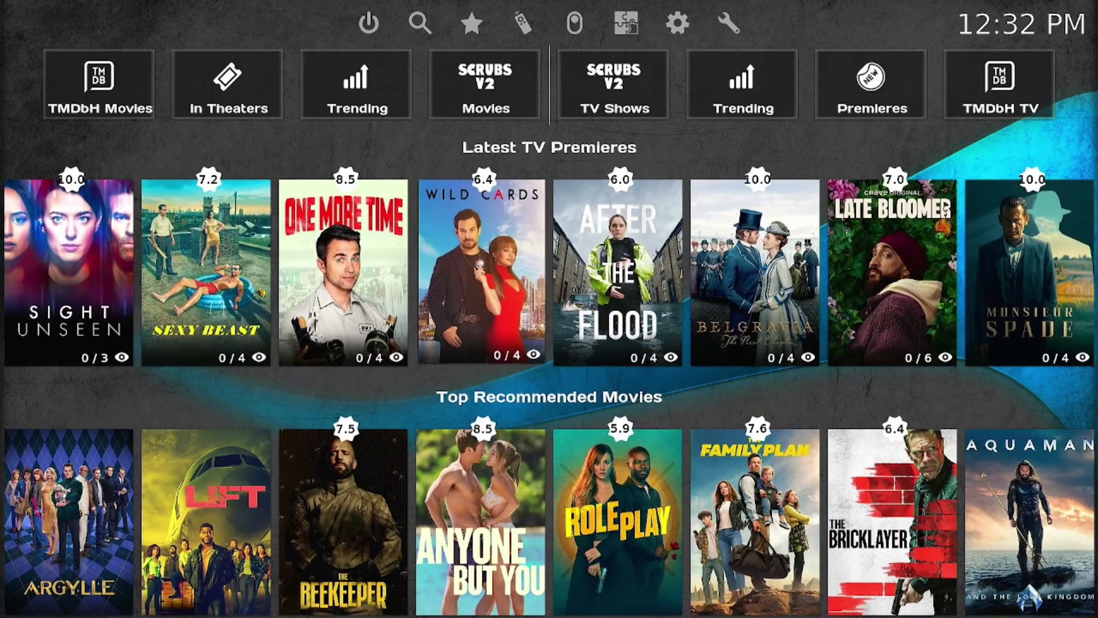
key("Up")
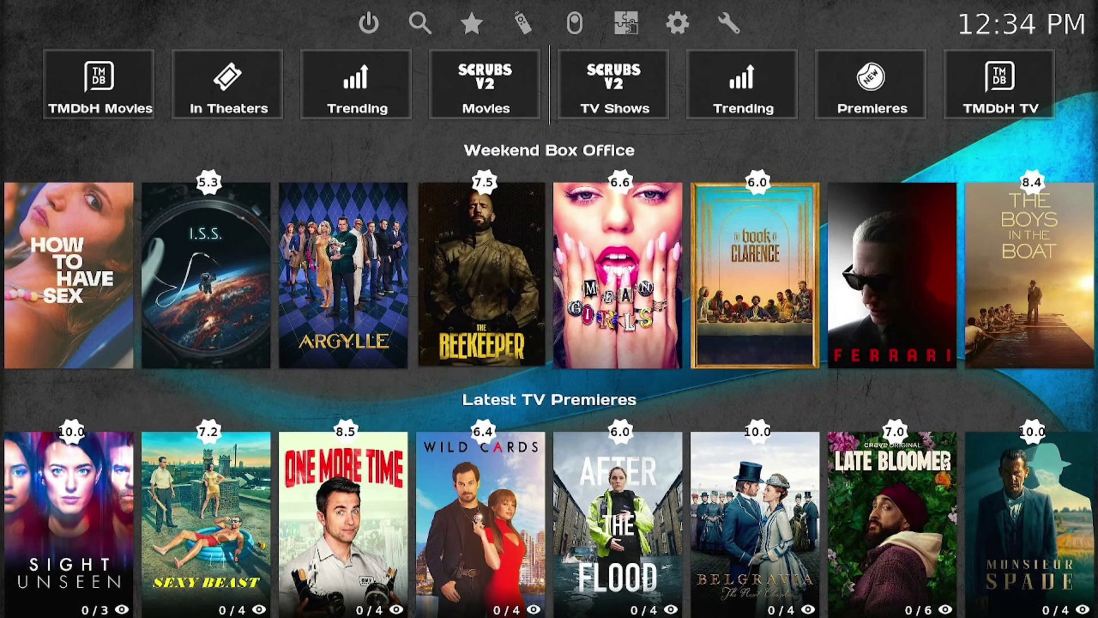
key("s")
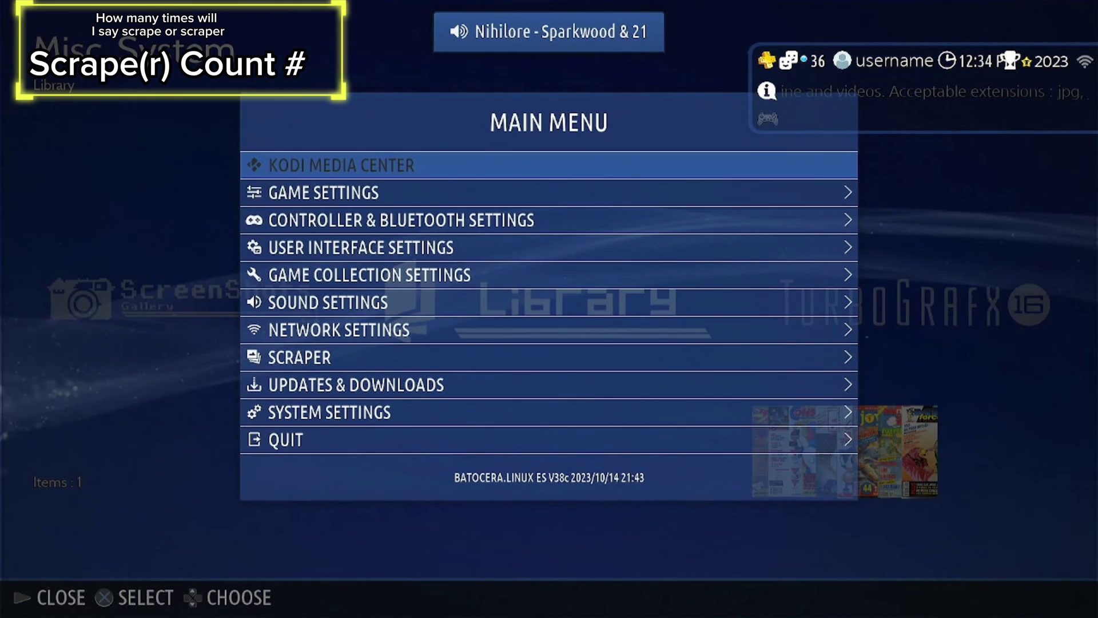
Go through the main menu entries and open the Scraper
key("Down")
key("Down")
key("Down")
key("Down")
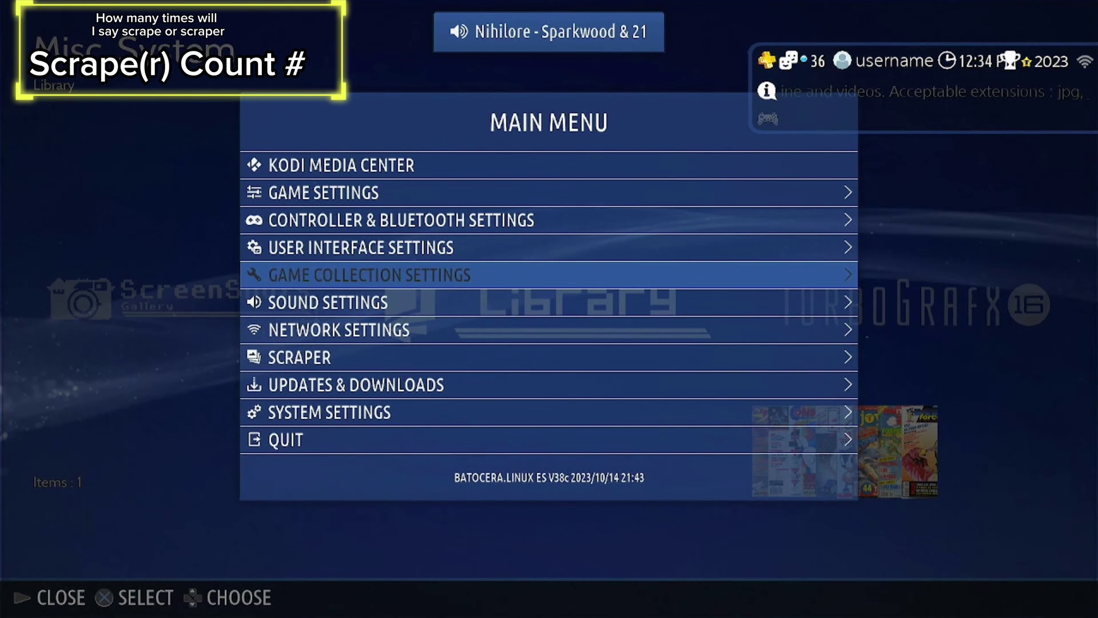
key("Down")
key("Down")
key("Down")
key("Up")
key("Up")
key("Up")
key("Up")
key("Down")
key("Down")
key("Down")
key("Down")
key("Down")
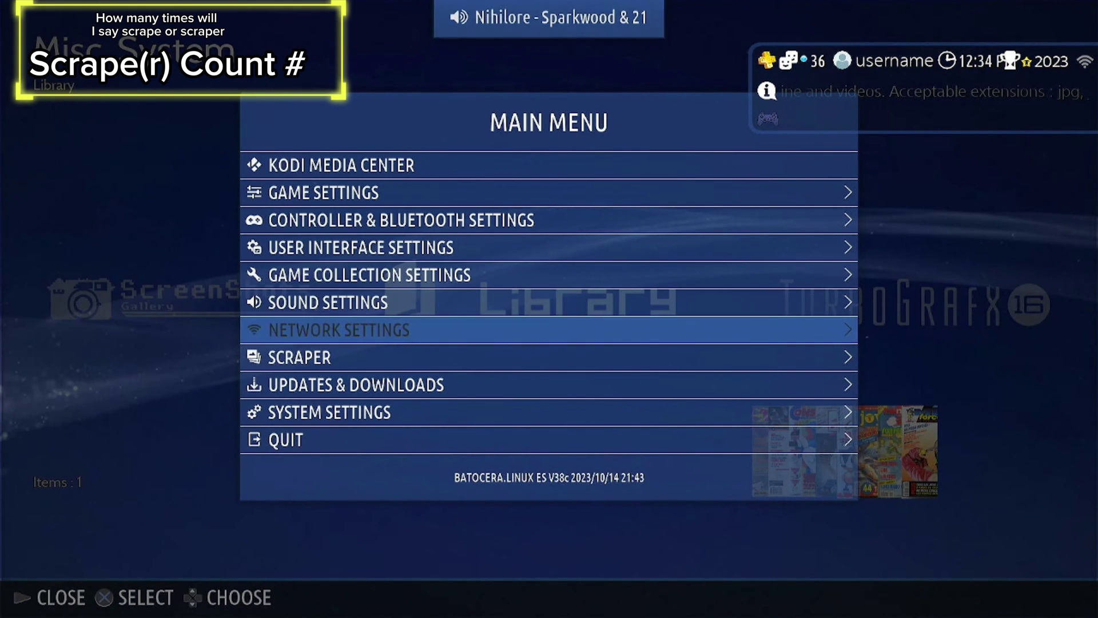
key("Up")
key("Return")
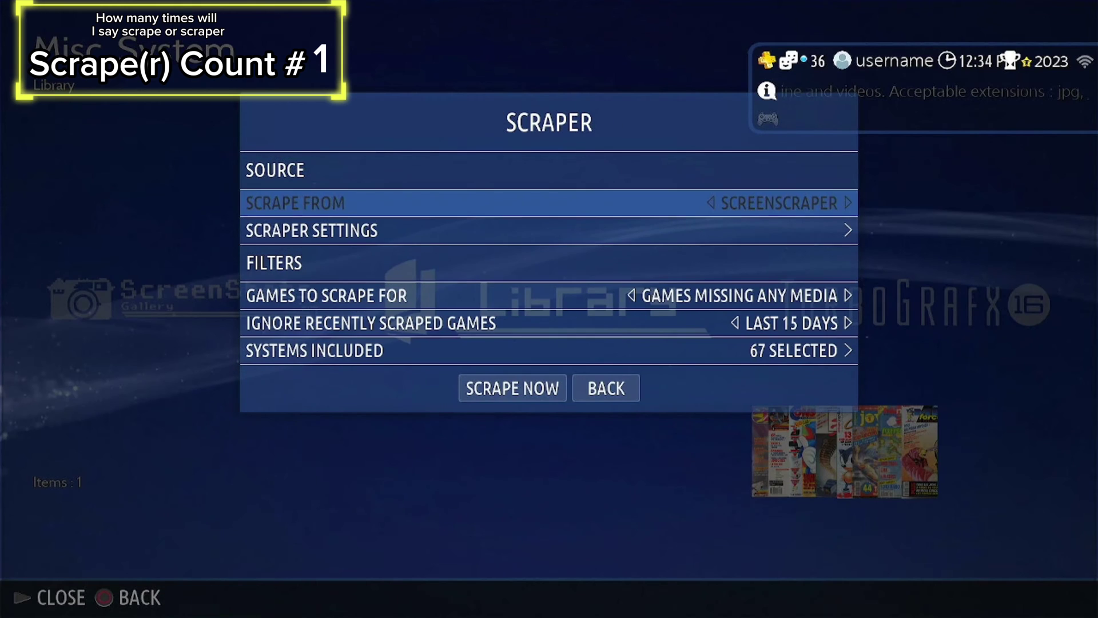
Choose SCREENSCRAPER as the scraping database
key("Down")
key("Down")
key("Up")
key("Up")
key("Down")
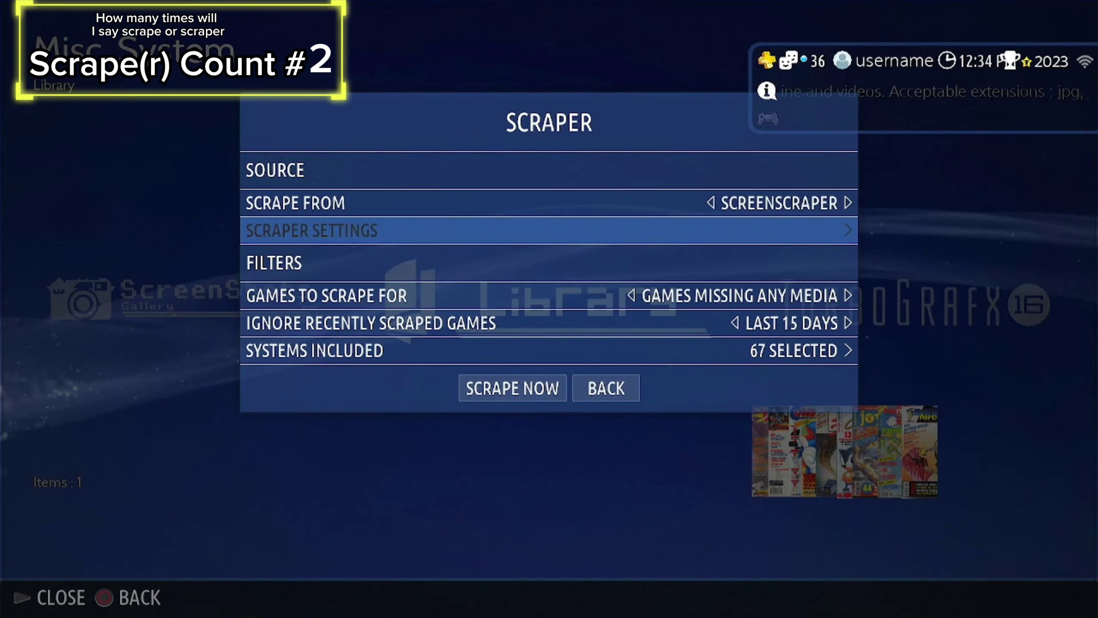
key("Up")
key("Return")
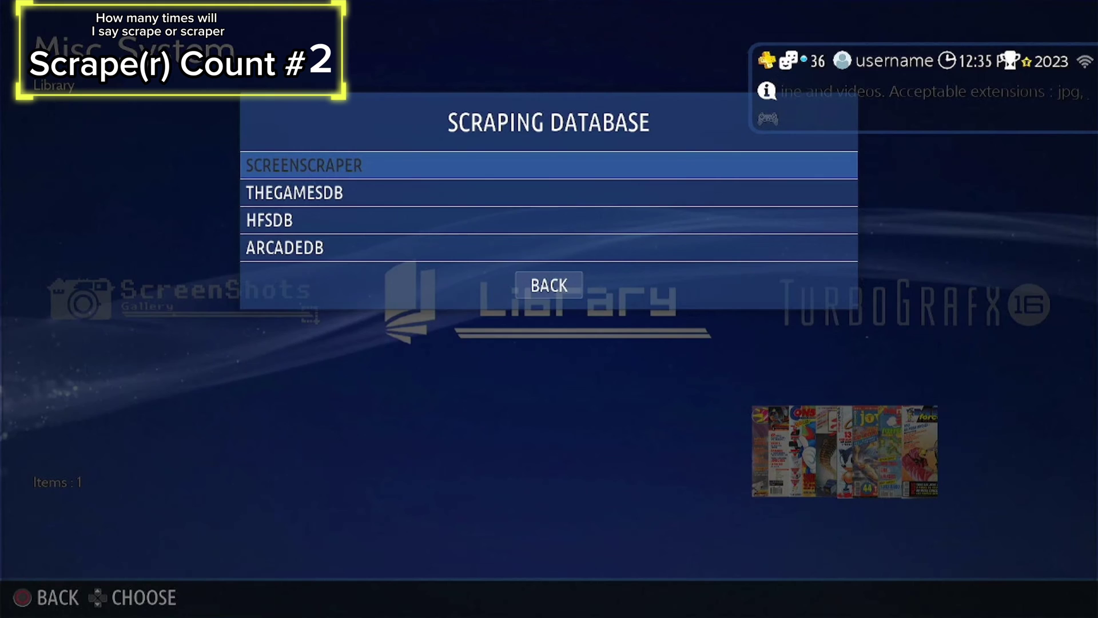
key("Return")
key("Down")
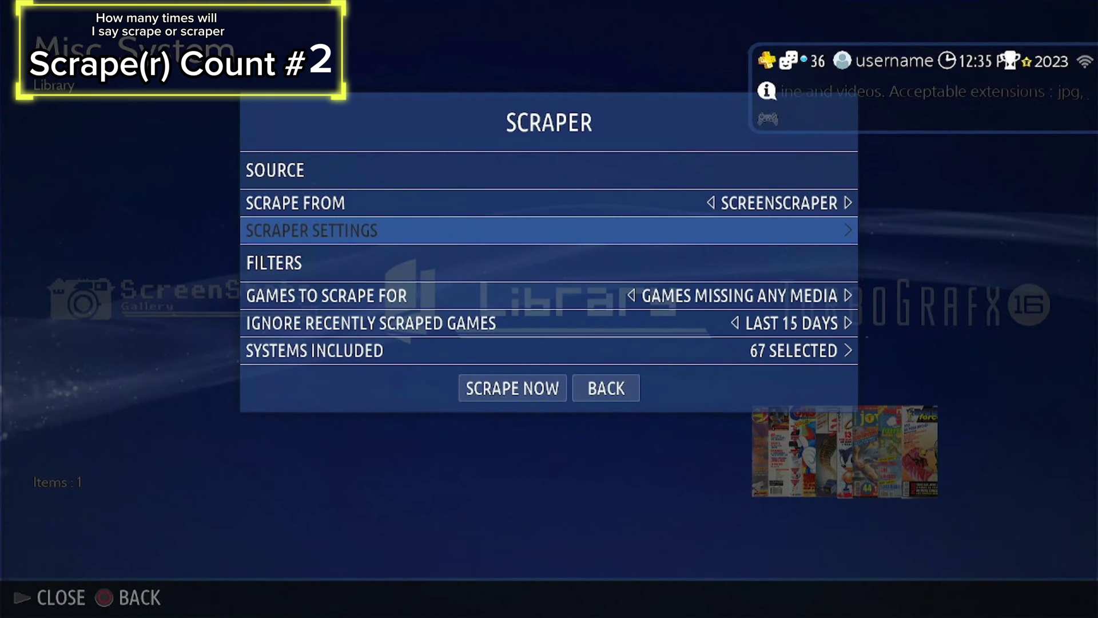
Examine the scraper settings, including the media options and the account username and password fields, and leave the menus
key("Return")
key("Down")
key("Down")
key("Down")
key("Down")
key("Down")
key("Down")
key("Down")
key("Down")
key("Down")
key("Down")
key("Down")
key("Down")
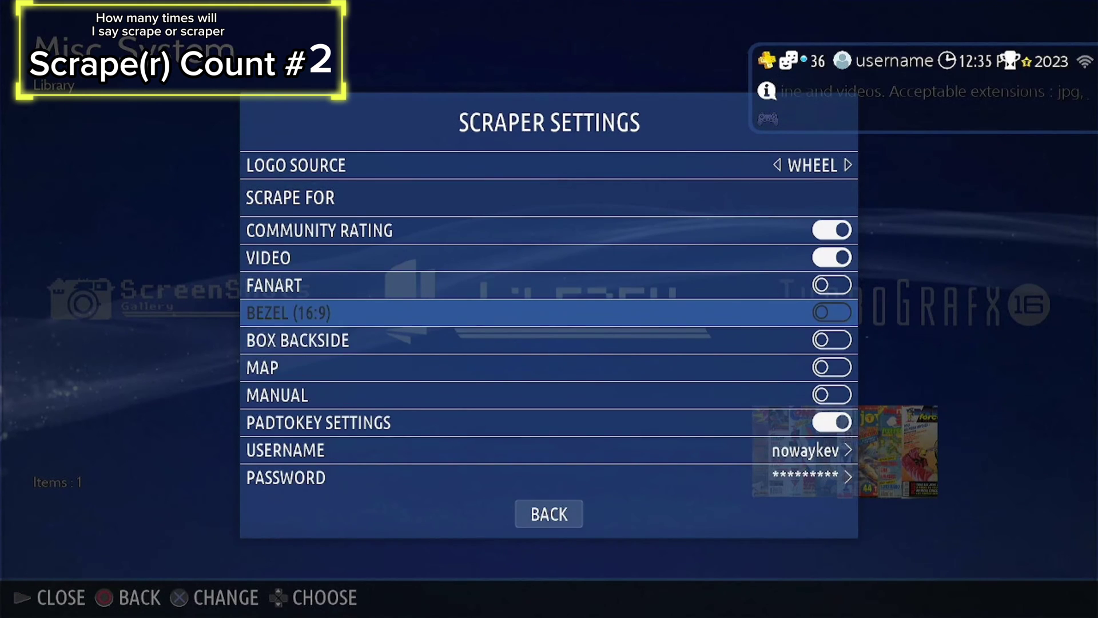
key("Up")
key("Down")
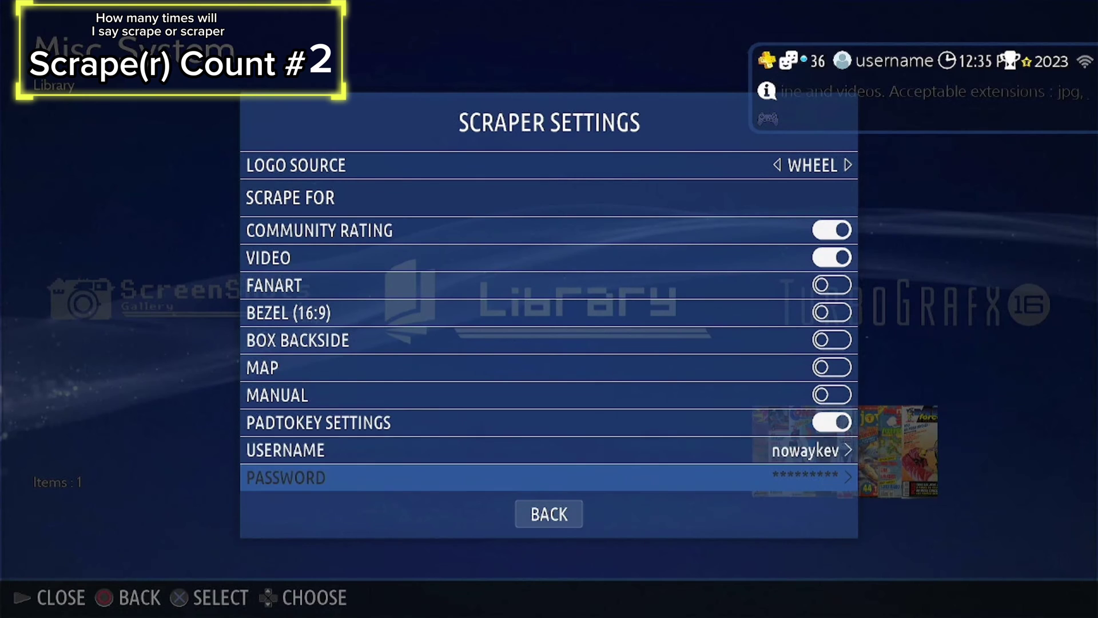
key("Up")
key("Down")
key("Up")
key("Up")
key("Up")
key("Up")
key("Up")
key("Up")
key("Up")
key("Up")
key("Up")
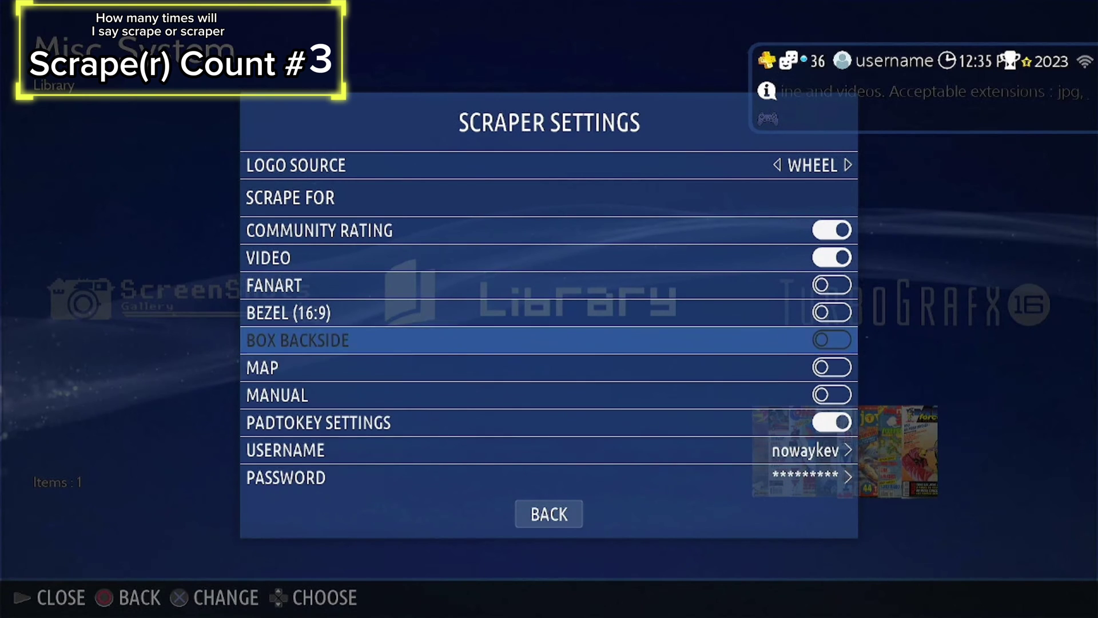
key("Up")
key("Up")
key("Up")
key("Up")
key("Return")
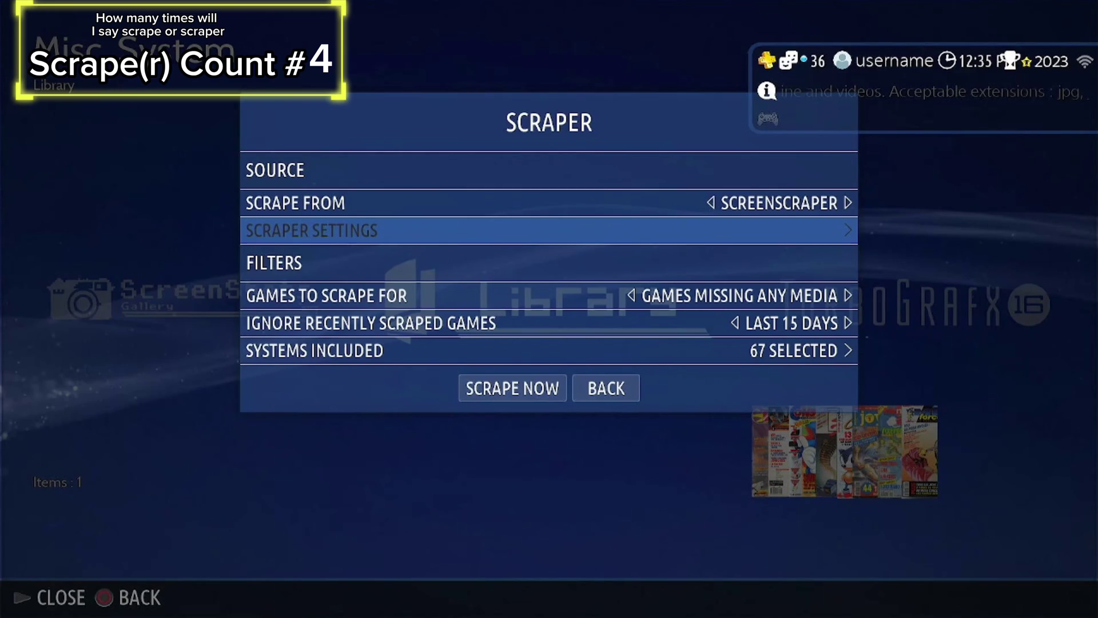
key("Escape")
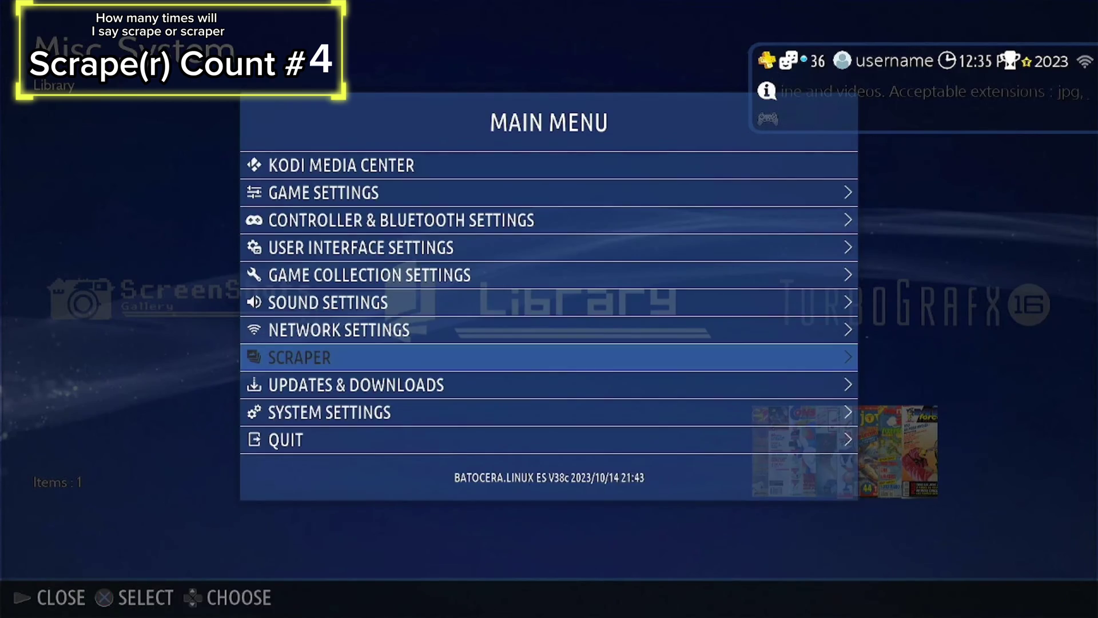
key("Escape")
Browse the game lists of the Nintendo systems, including the Wii, to examine the scraped artwork and game information
key("Left")
key("Left")
key("Return")
key("Down")
key("Down")
key("Down")
key("Down")
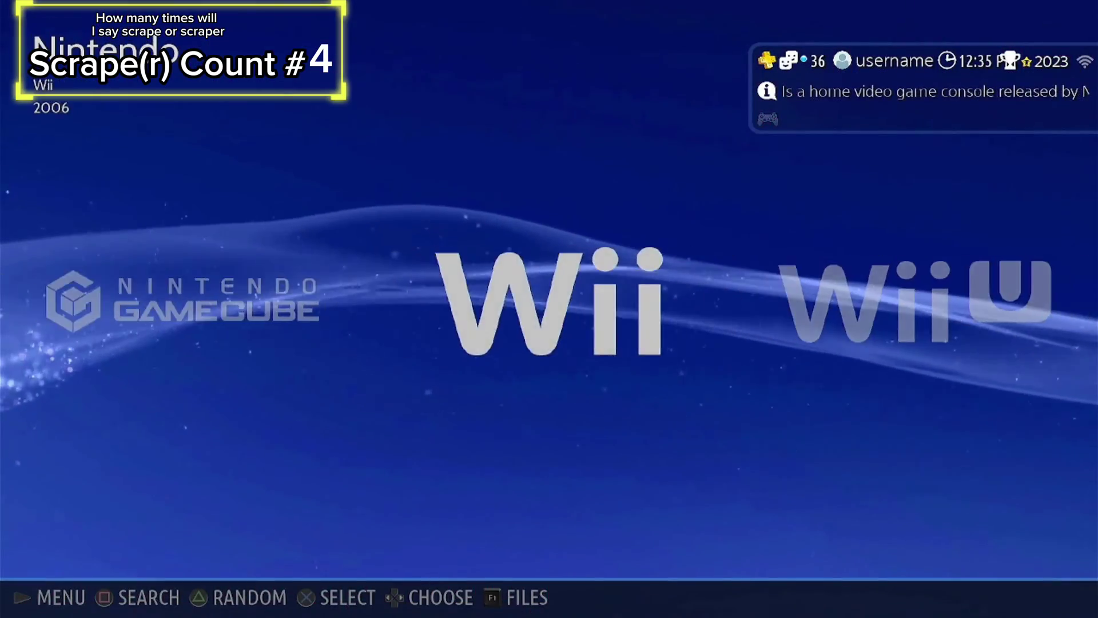
key("Return")
key("Escape")
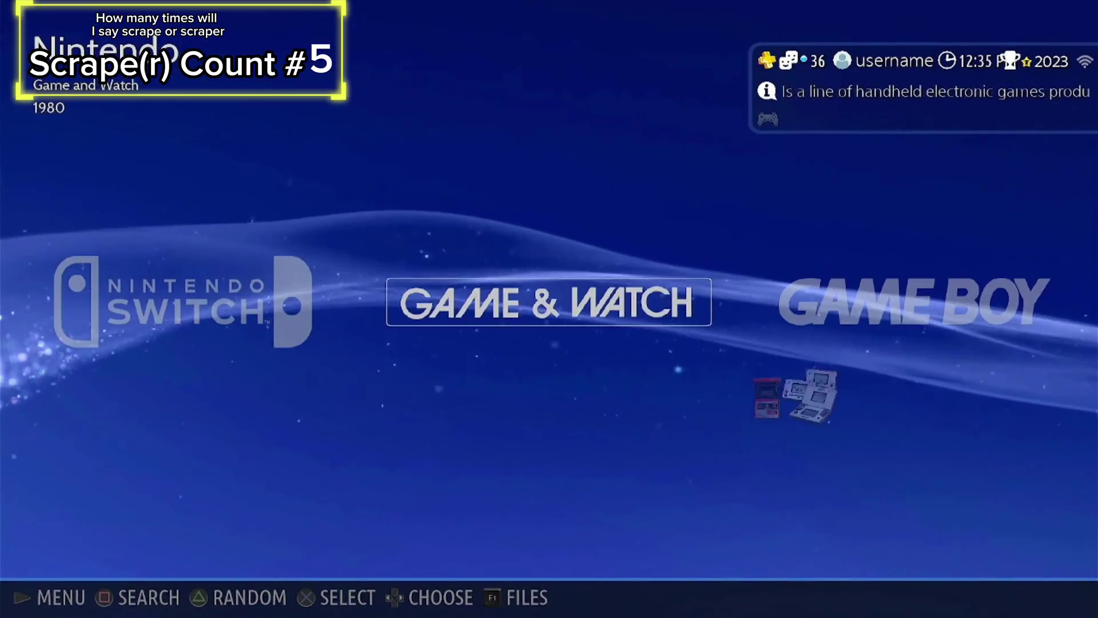
Look through the game lists of Game & Watch and the neighbouring system
key("Return")
key("Down")
key("Down")
key("Down")
key("Escape")
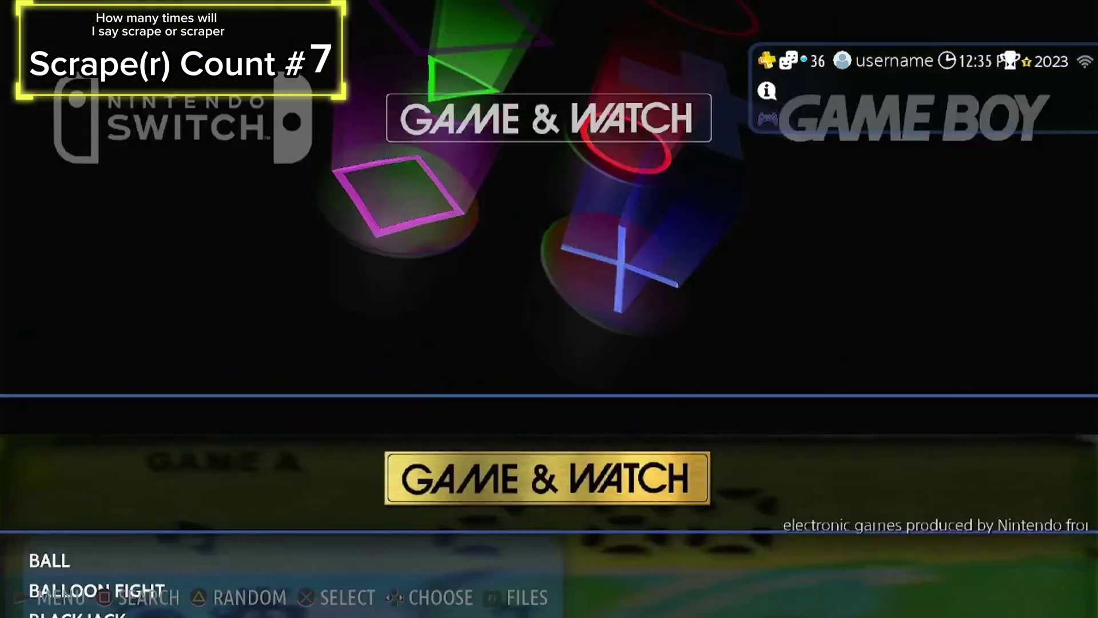
key("Left")
key("Return")
key("Down")
key("Down")
key("Down")
key("Down")
key("Down")
key("Down")
key("Down")
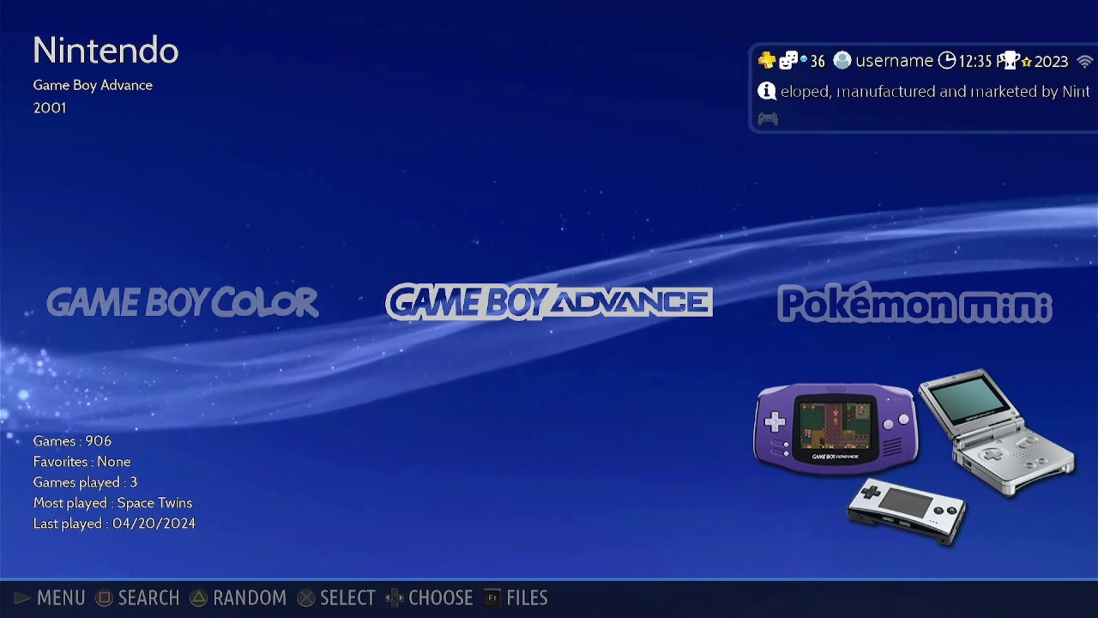
View the decoration set choices in the Decorations options of Game Settings and return to the Game Boy Advance system
key("Return")
key("Down")
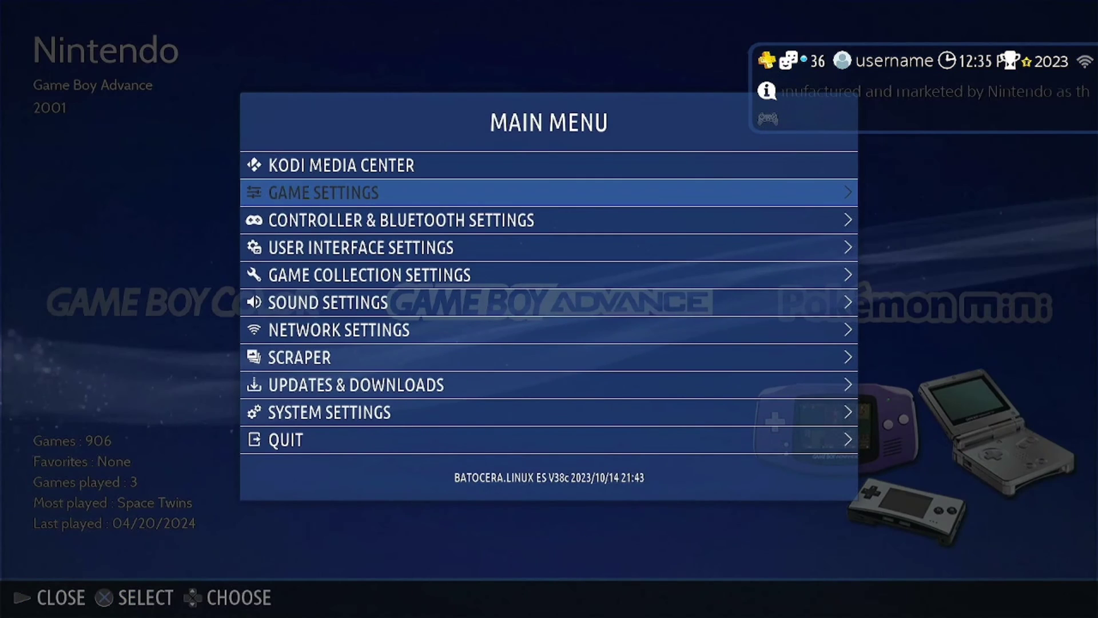
key("Return")
key("Down")
key("Down")
key("Down")
key("Down")
key("Down")
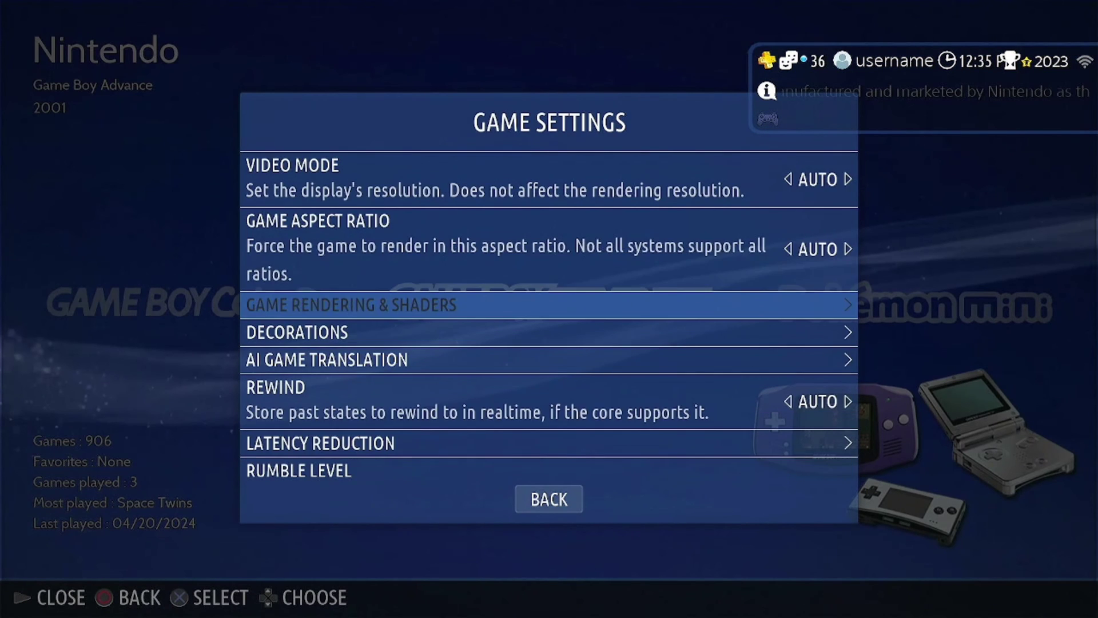
key("Return")
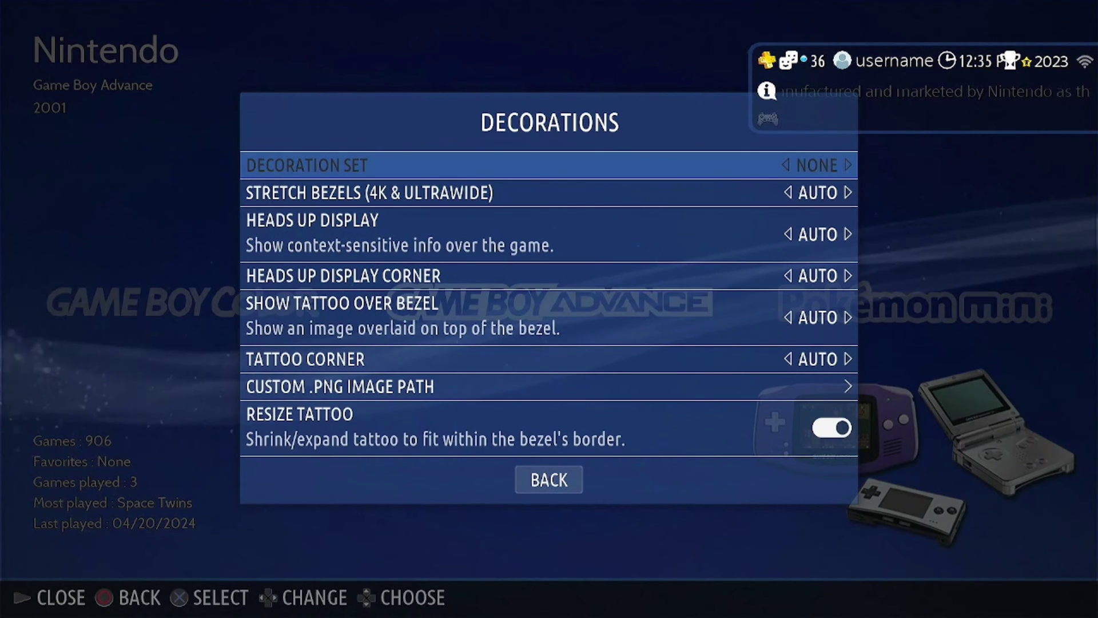
key("Return")
key("Return")
key("Escape")
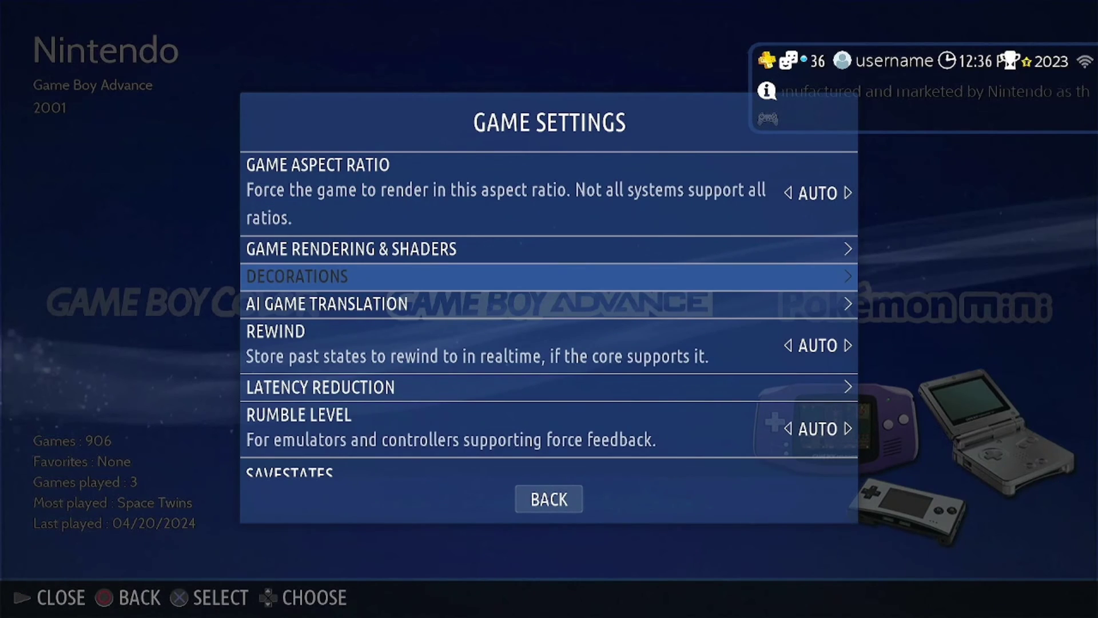
key("Escape")
key("Escape")
key("Return")
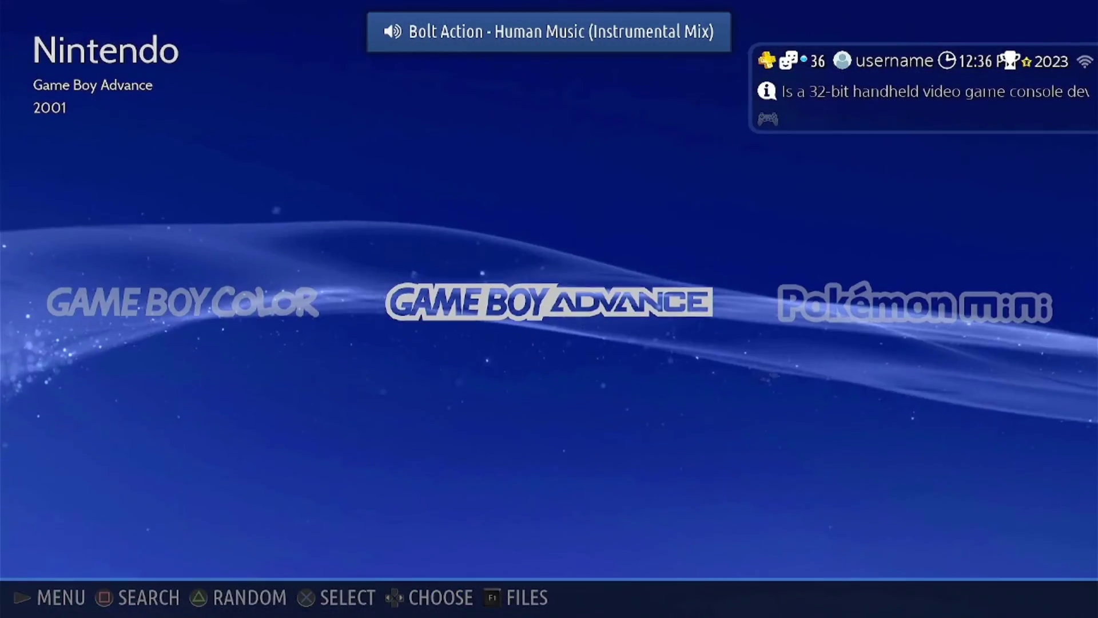
Set the decoration set to AUTO in Game Settings and open the Game Boy Advance game list
key("Escape")
key("Down")
key("Return")
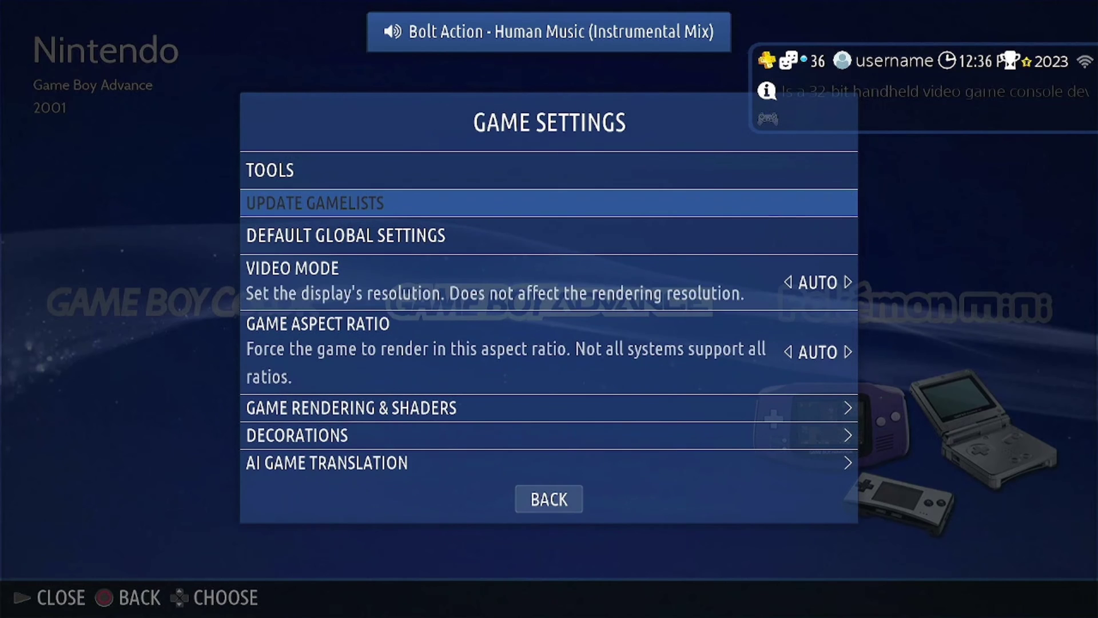
key("Down")
key("Down")
key("Down")
key("Down")
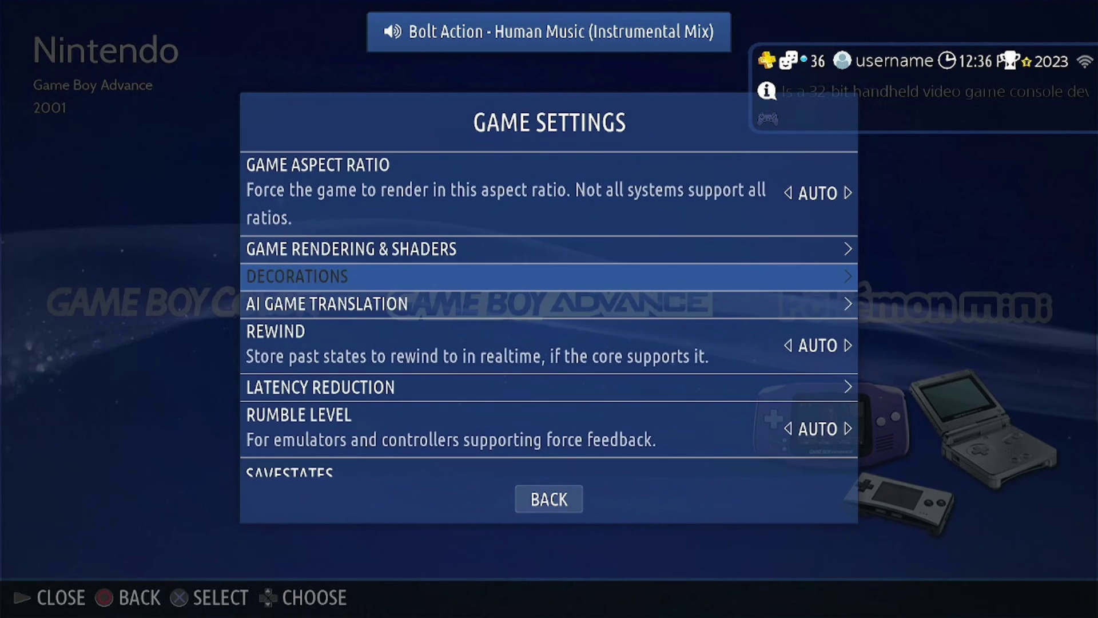
key("Return")
key("Return")
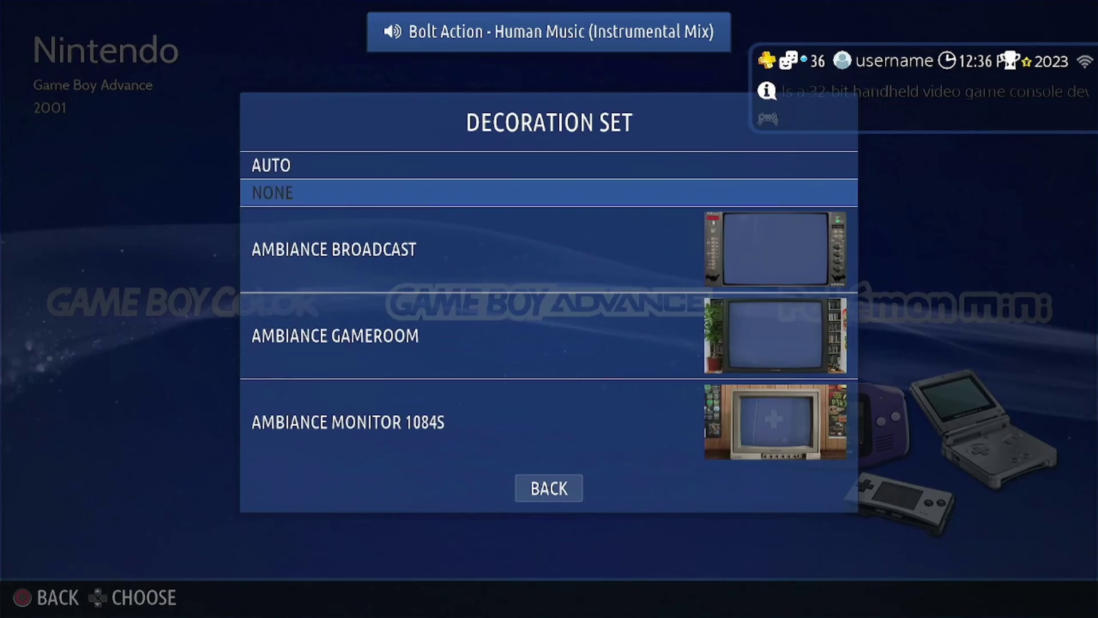
key("Up")
key("Return")
key("Escape")
key("Escape")
key("Escape")
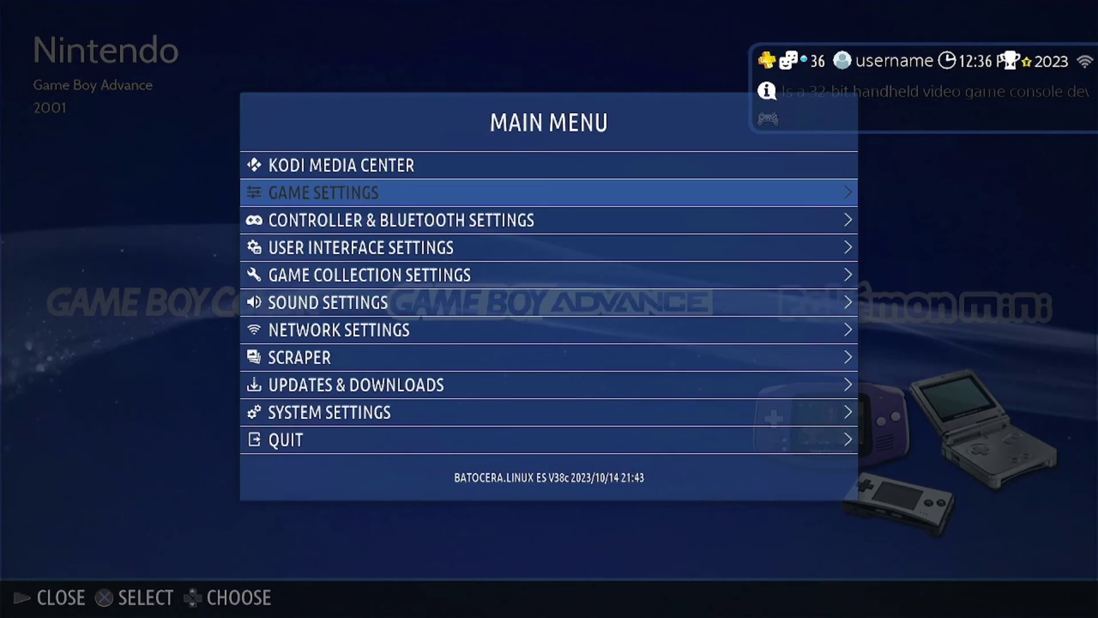
key("Return")
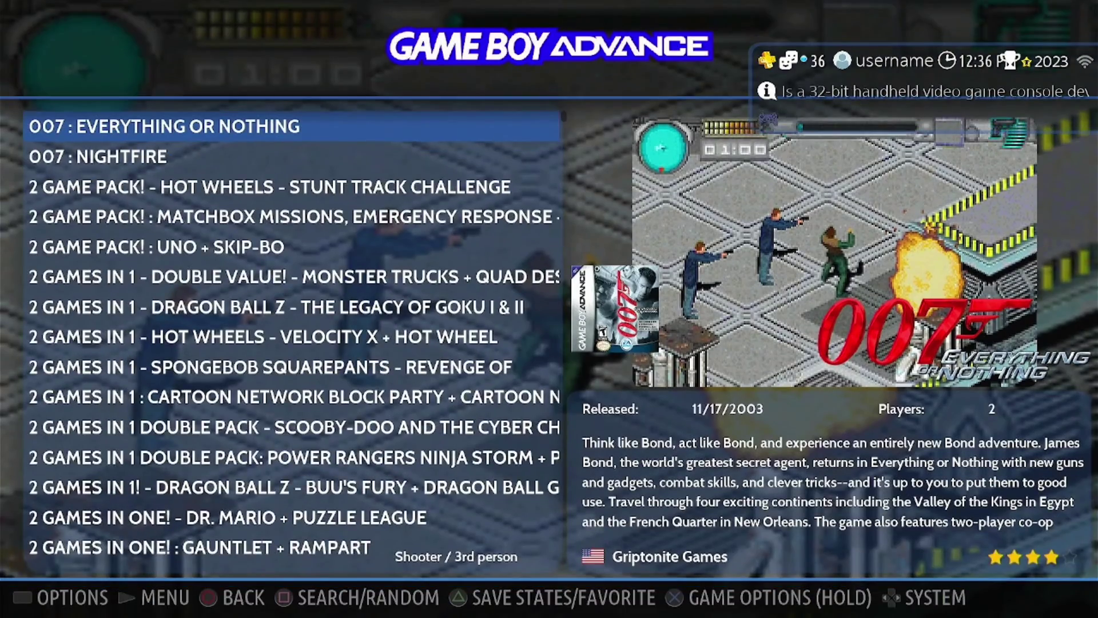
Launch 007: Everything or Nothing from the Game Boy Advance list and choose English as its language
key("Return")
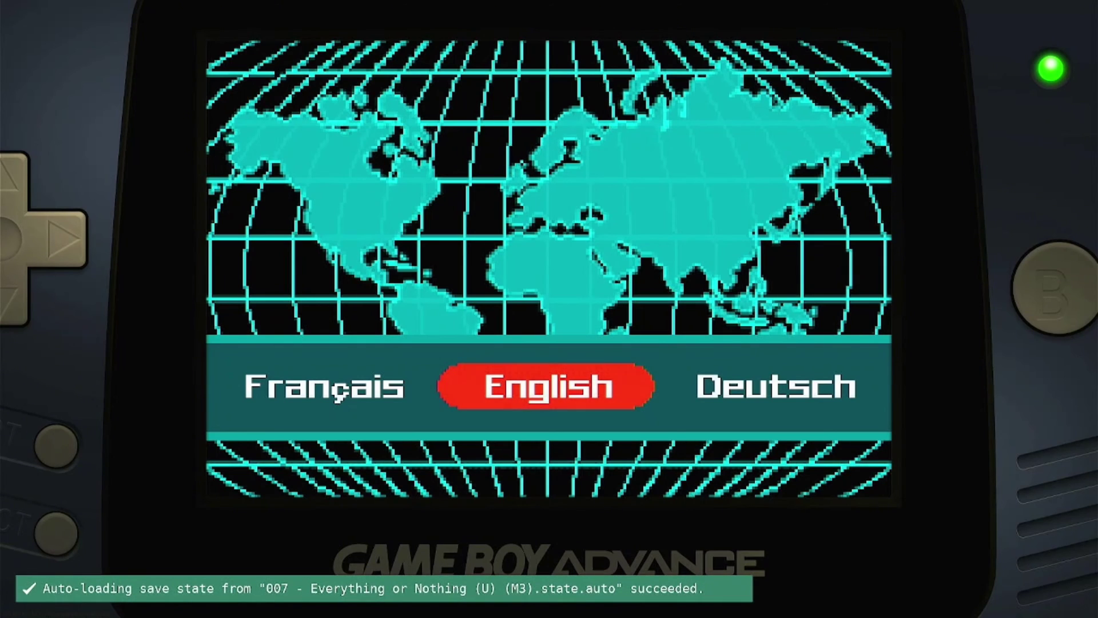
key("Return")
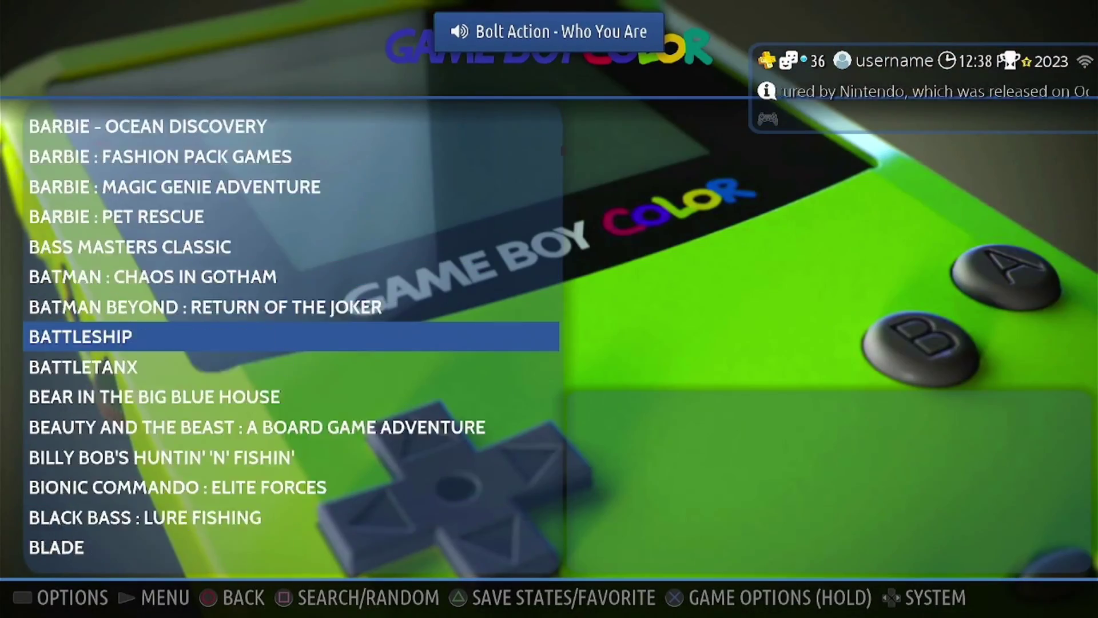
Find Pokémon: Crystal Version in the Game Boy Color game list and open its game options
key("Down")
key("Up")
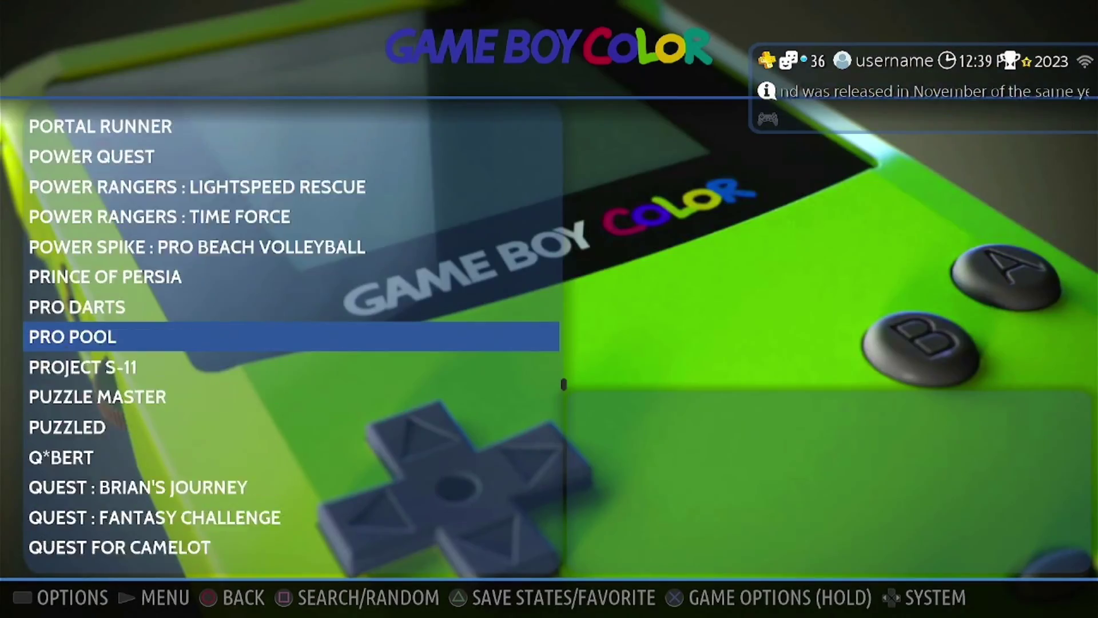
key("Up")
key("Down")
key("Down")
key("Down")
key("Down")
key("Down")
key("Down")
key("Down")
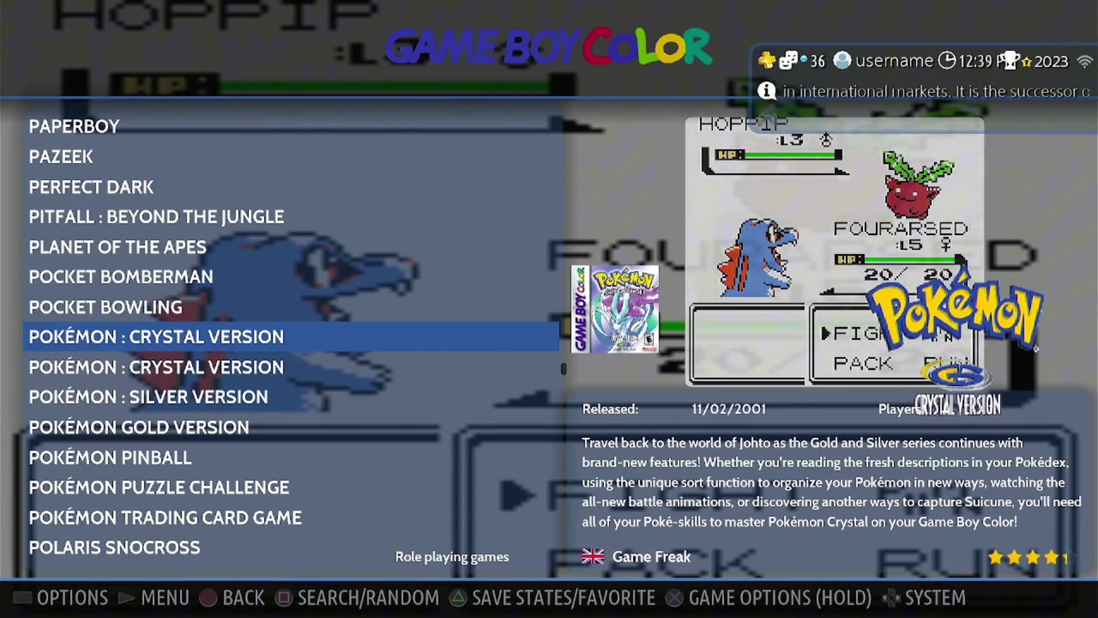
key("x")
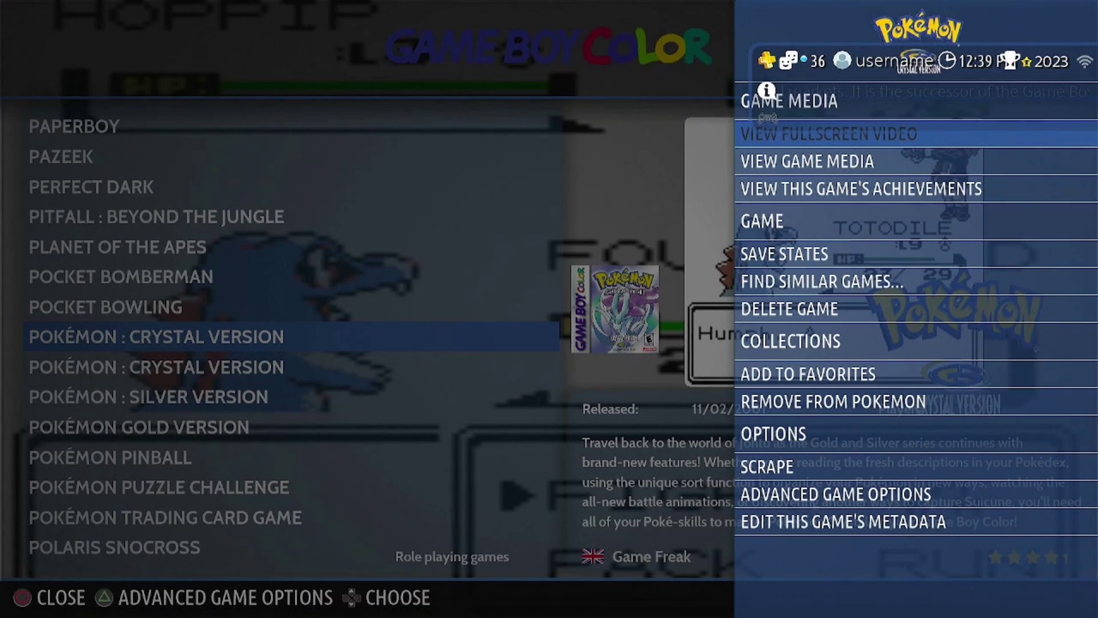
Open the advanced game options for Pokémon: Crystal Version
key("Down")
key("Down")
key("Down")
key("Down")
key("Down")
key("Down")
key("Down")
key("Down")
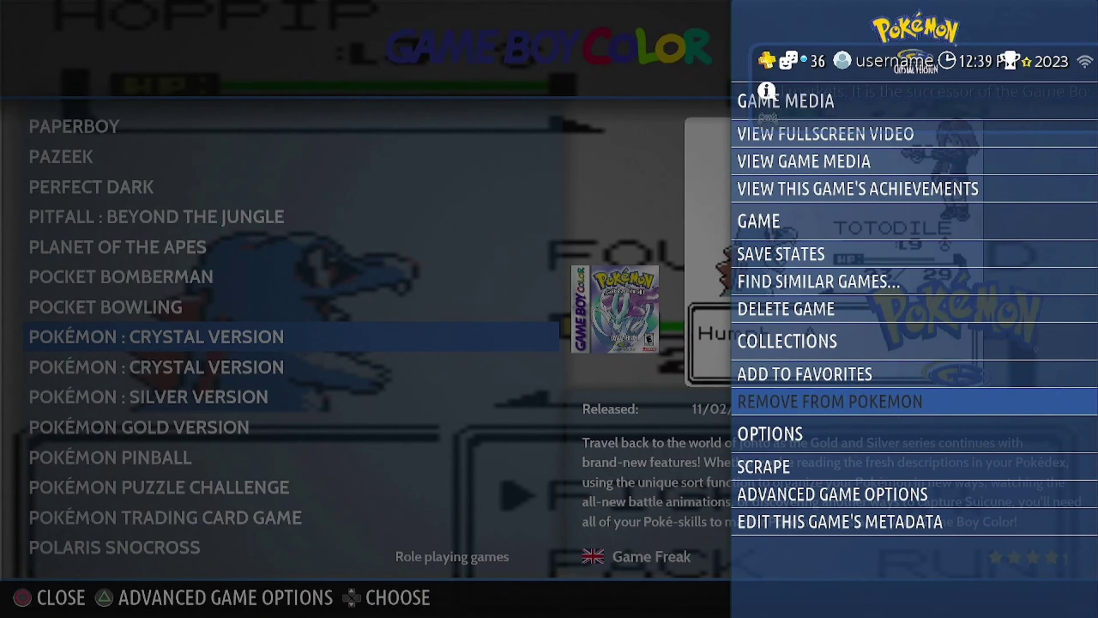
key("Down")
key("Down")
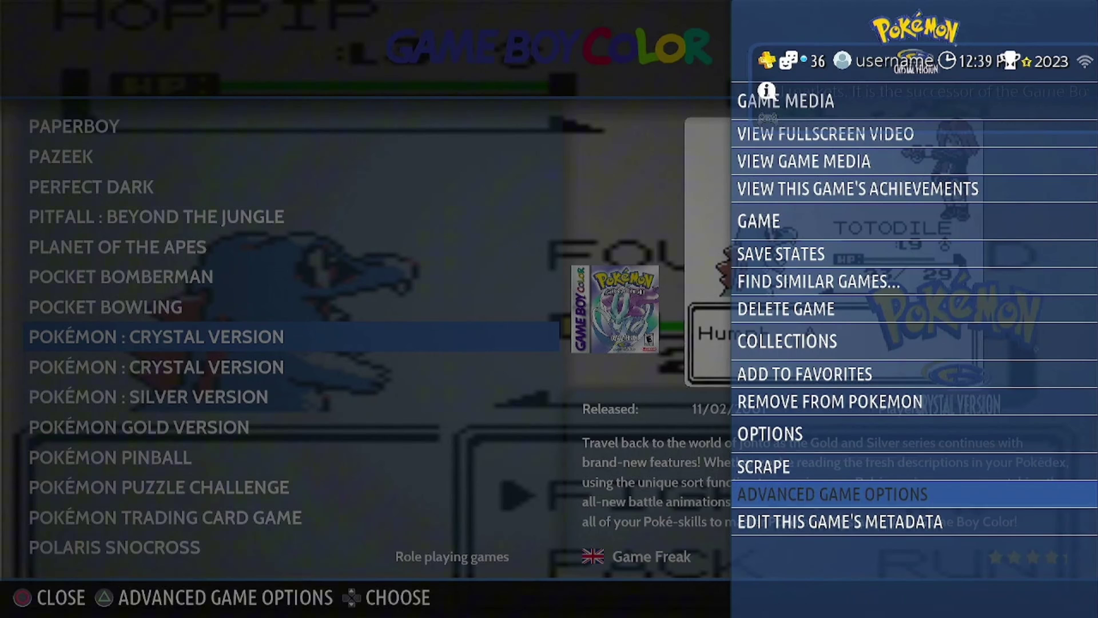
key("Return")
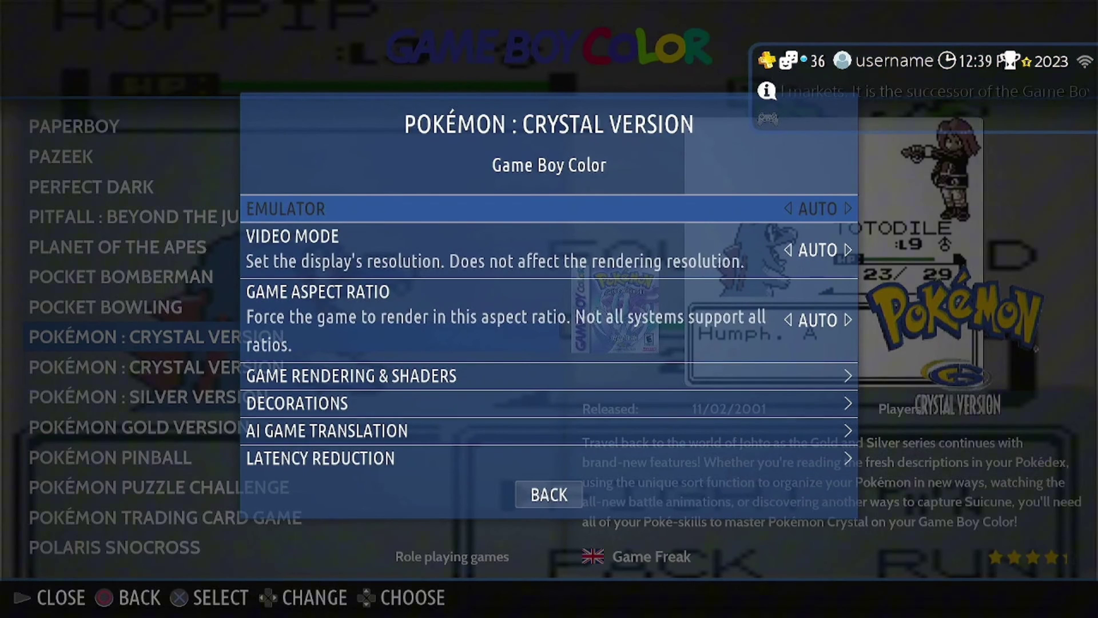
Look through the emulator choices for Pokémon: Crystal Version and keep AUTO selected
key("Return")
key("Down")
key("Down")
key("Down")
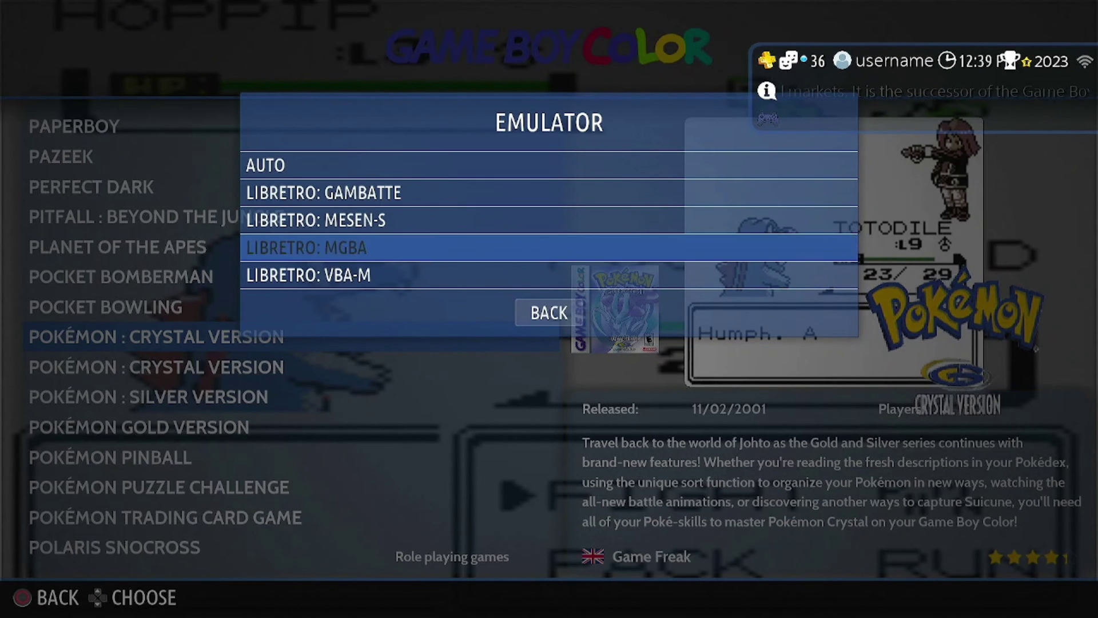
key("Down")
key("Up")
key("Up")
key("Up")
key("Up")
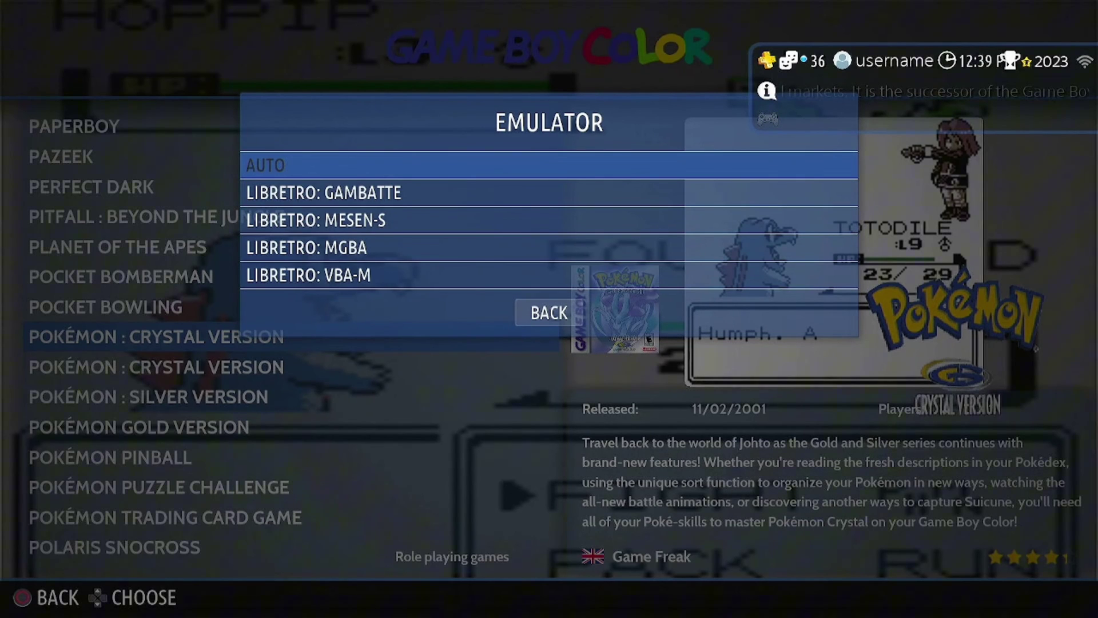
key("Return")
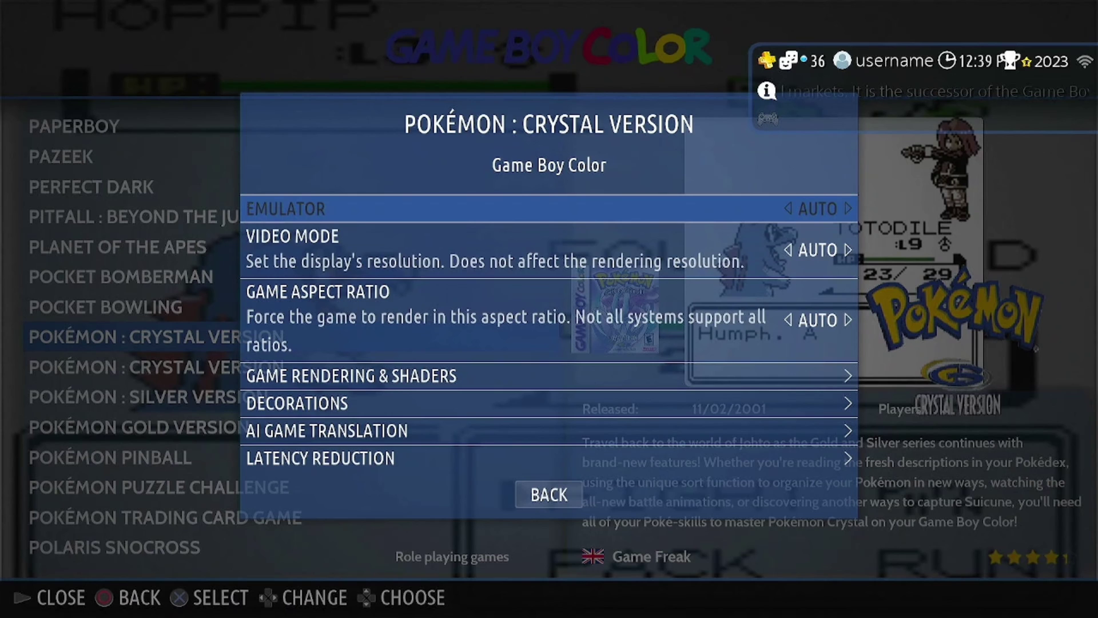
Examine the remaining advanced game options, from video mode and decorations to launching at startup, and leave the dialog
key("Down")
key("Down")
key("Down")
key("Down")
key("Down")
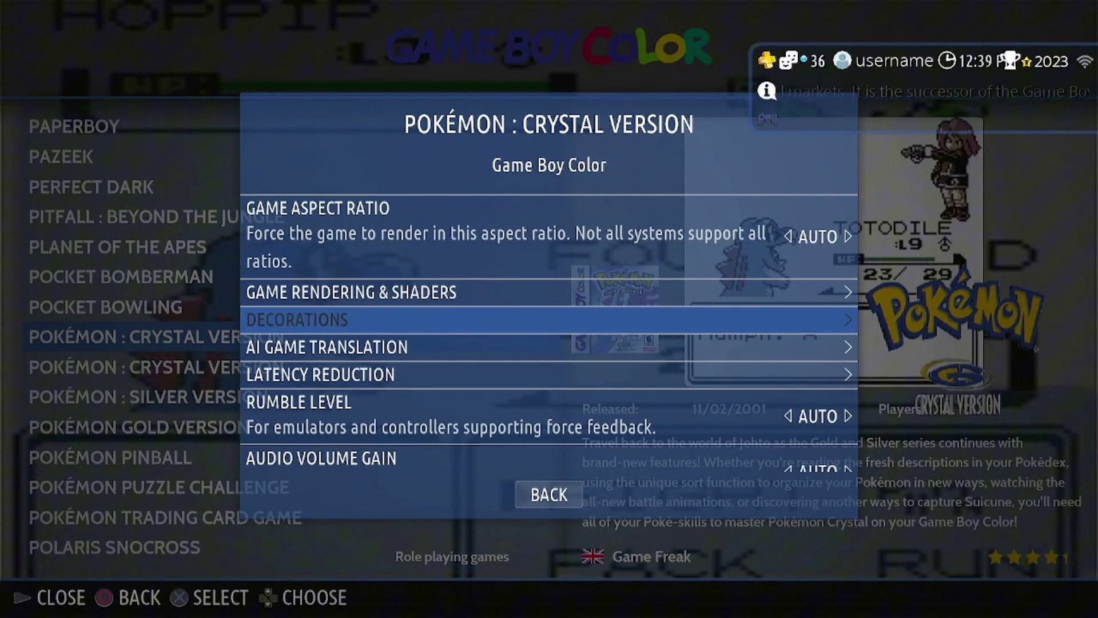
key("Down")
key("Down")
key("Down")
key("Down")
key("Down")
key("Down")
key("Down")
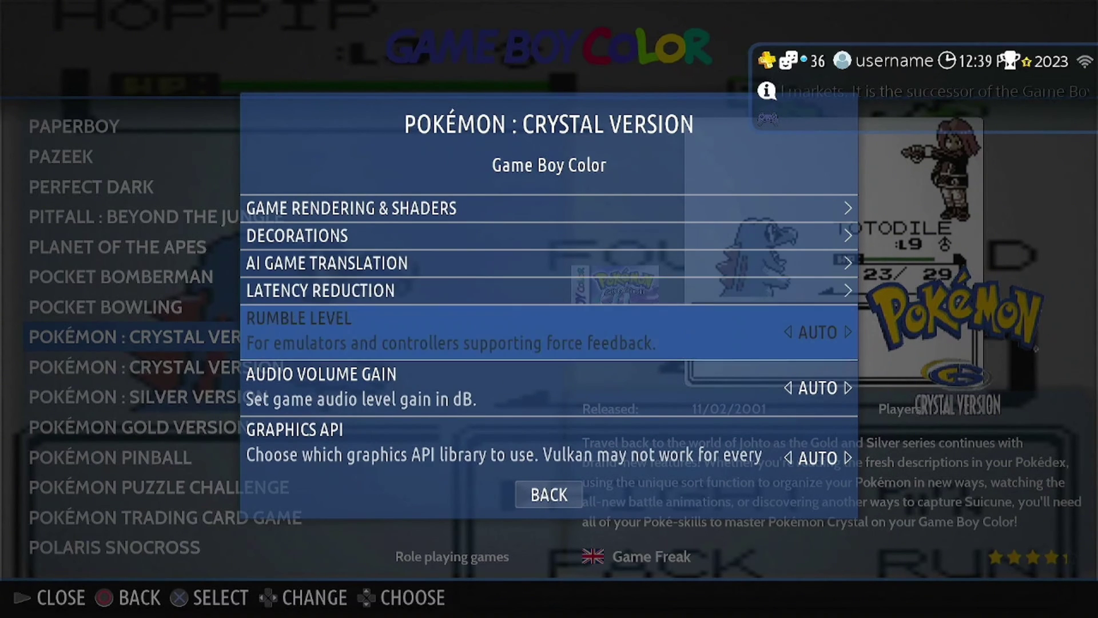
key("Down")
key("Down")
key("Down")
key("Down")
key("Down")
key("Down")
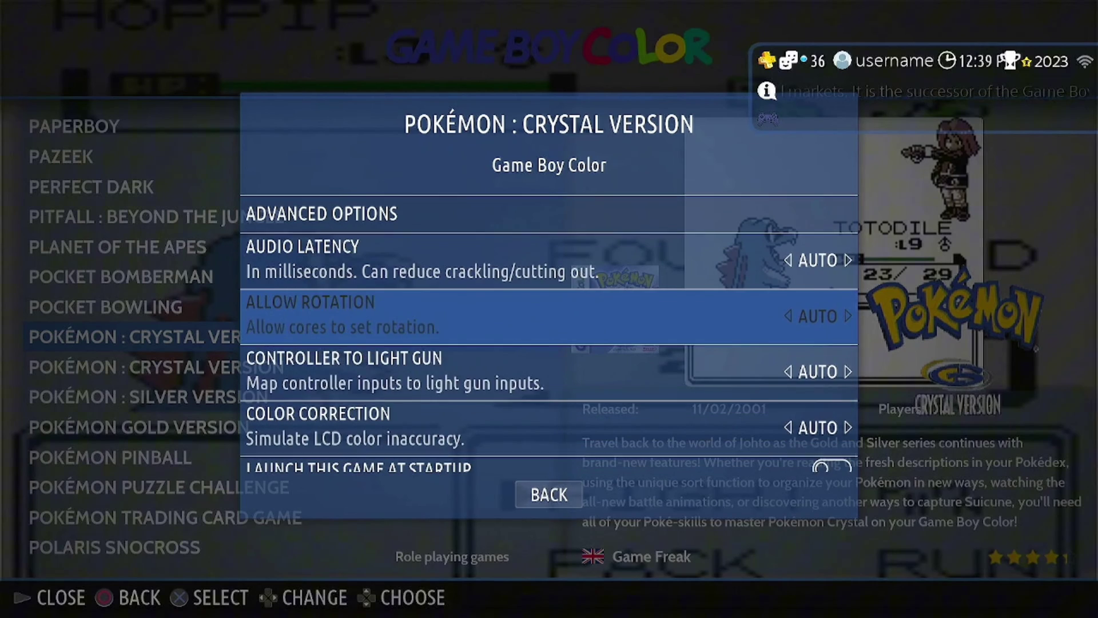
key("Down")
key("Down")
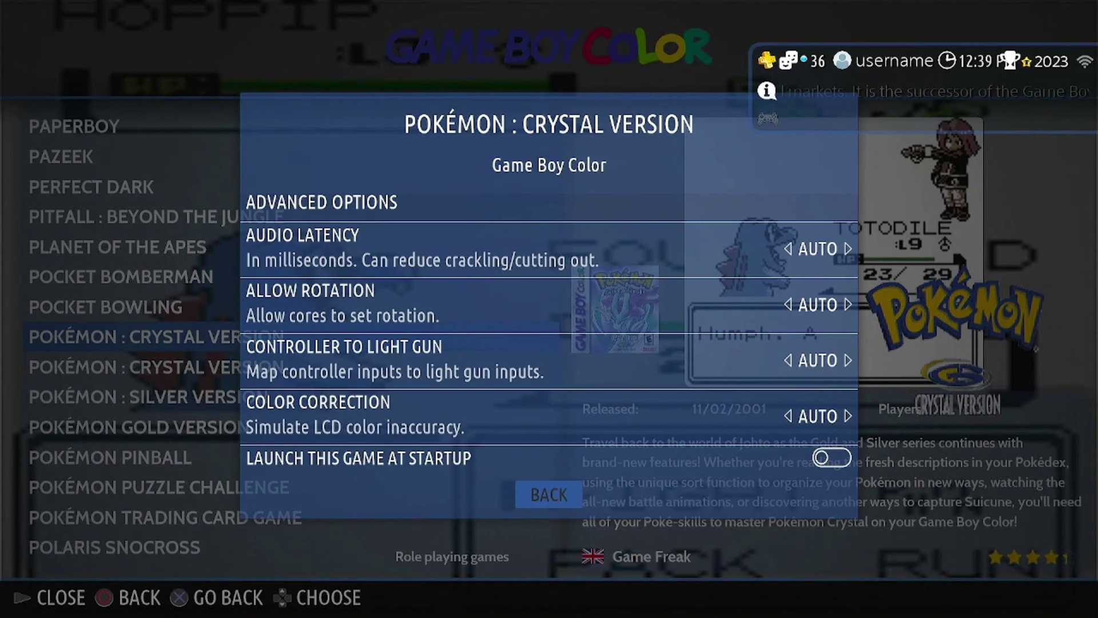
key("Return")
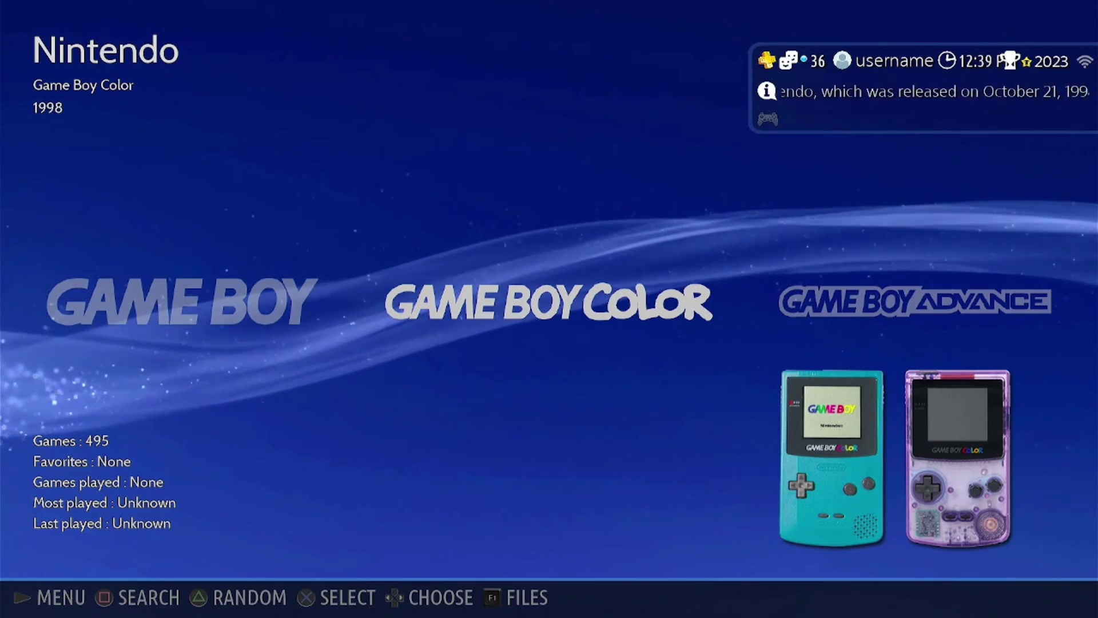
Reopen the Game Boy Color list and look over the Delete Game and collection entries in Pokémon: Crystal Version's game options
key("Return")
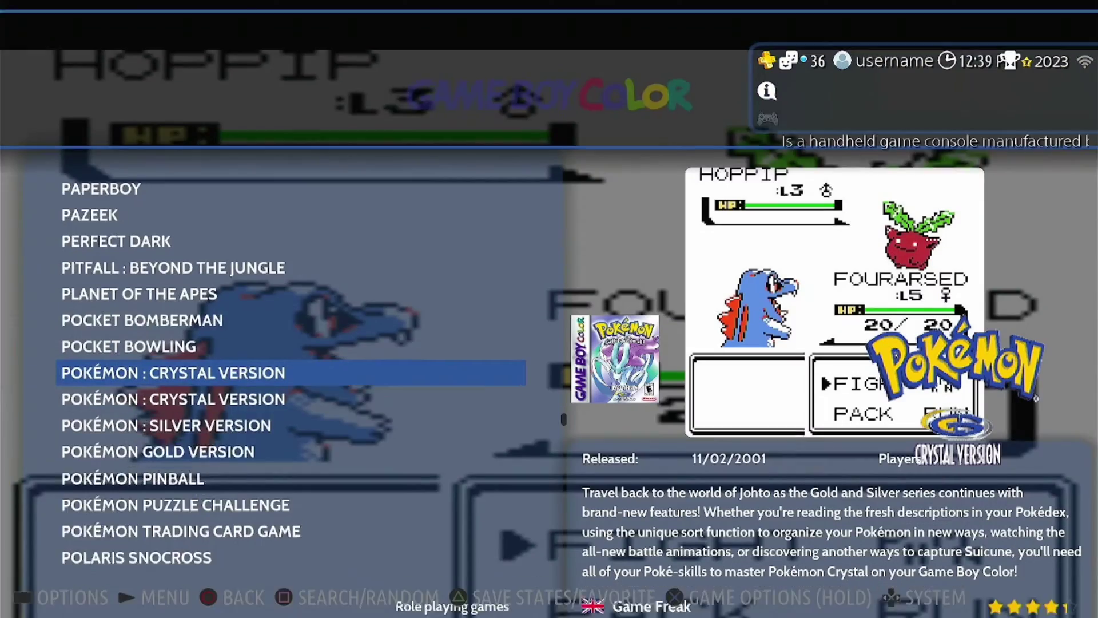
key("Down")
key("Up")
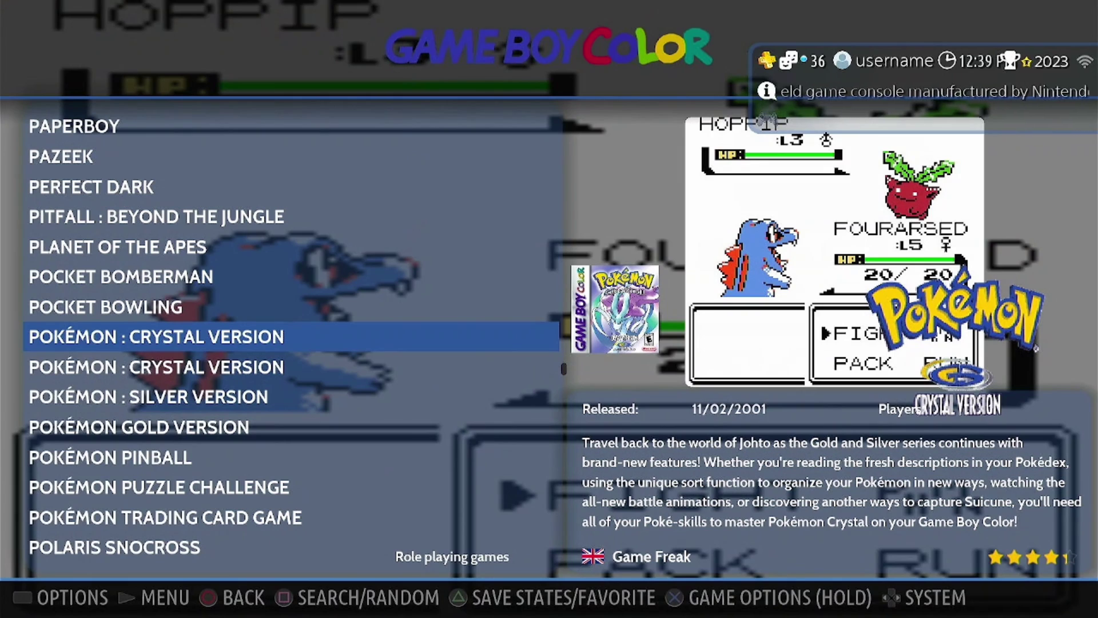
key("Return")
key("Up")
key("Up")
key("Up")
key("Up")
key("Up")
key("Up")
key("Up")
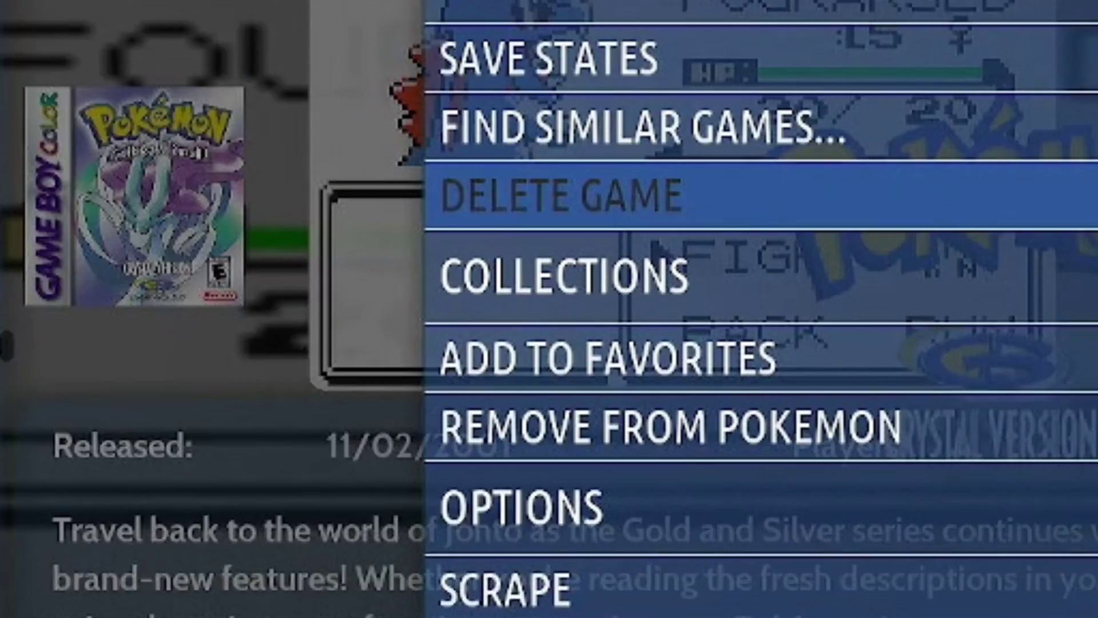
key("Down")
key("Down")
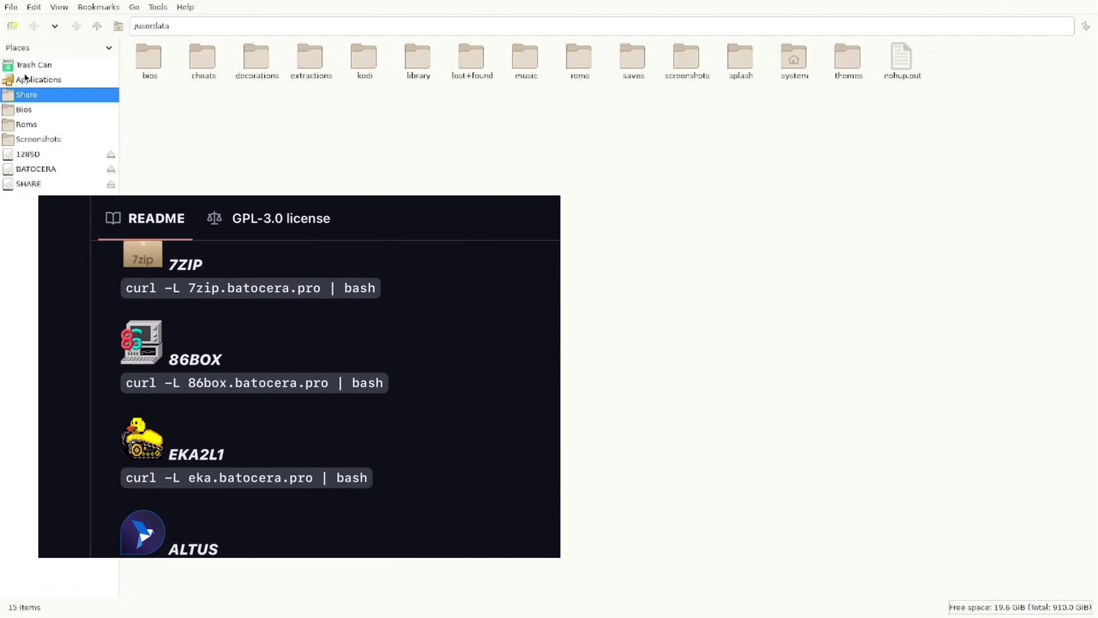
Launch xterm from the file manager's Applications folder and close the file manager window
left_click(30, 80)
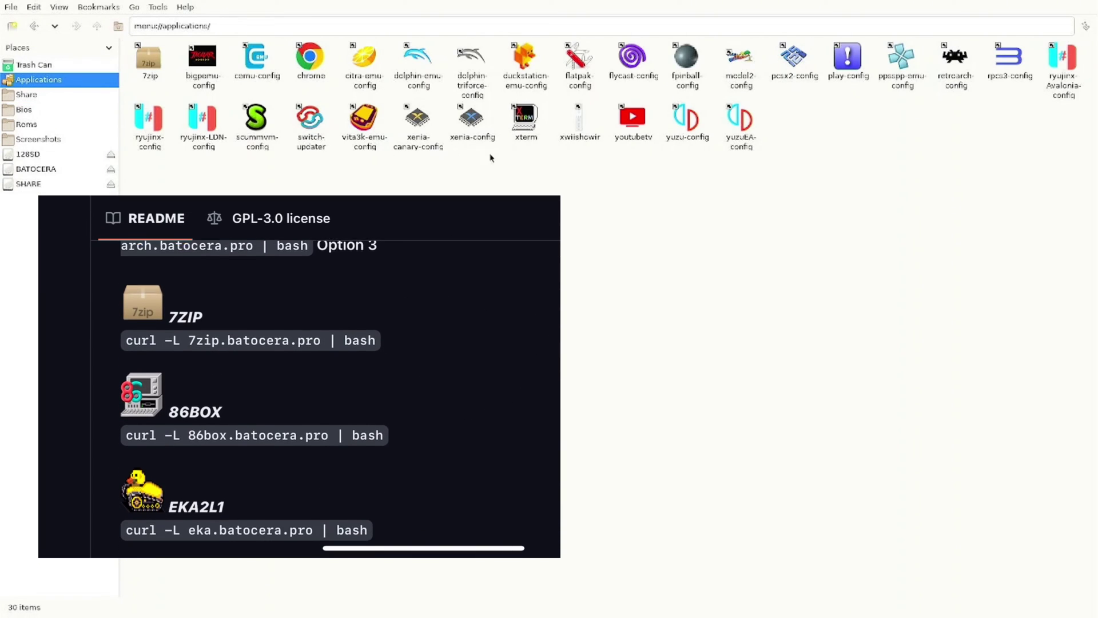
double_click(532, 133)
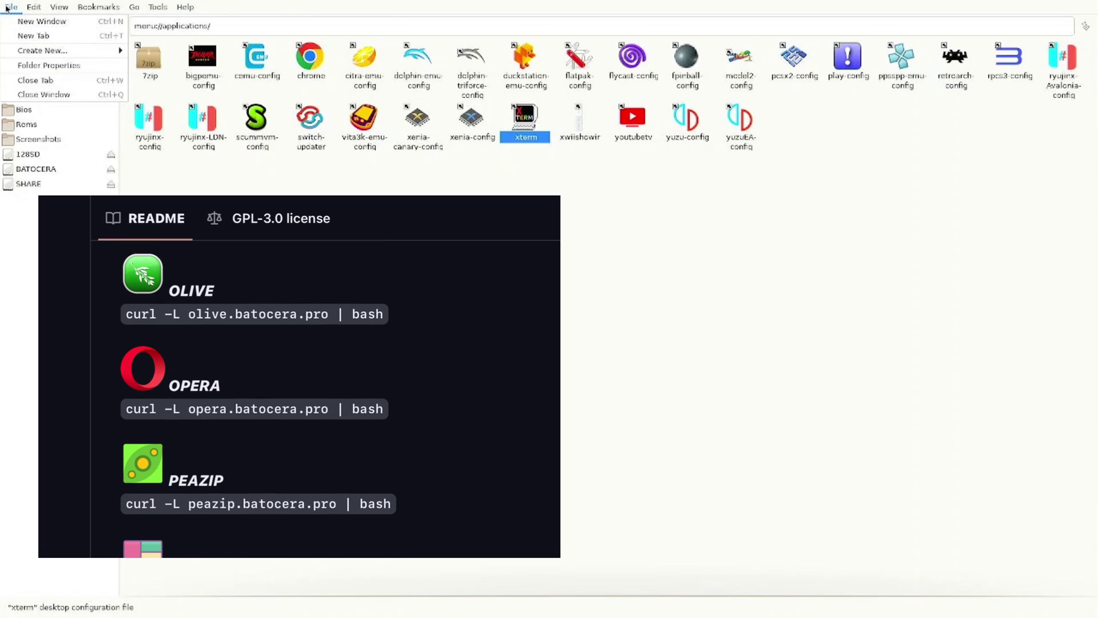
left_click(62, 93)
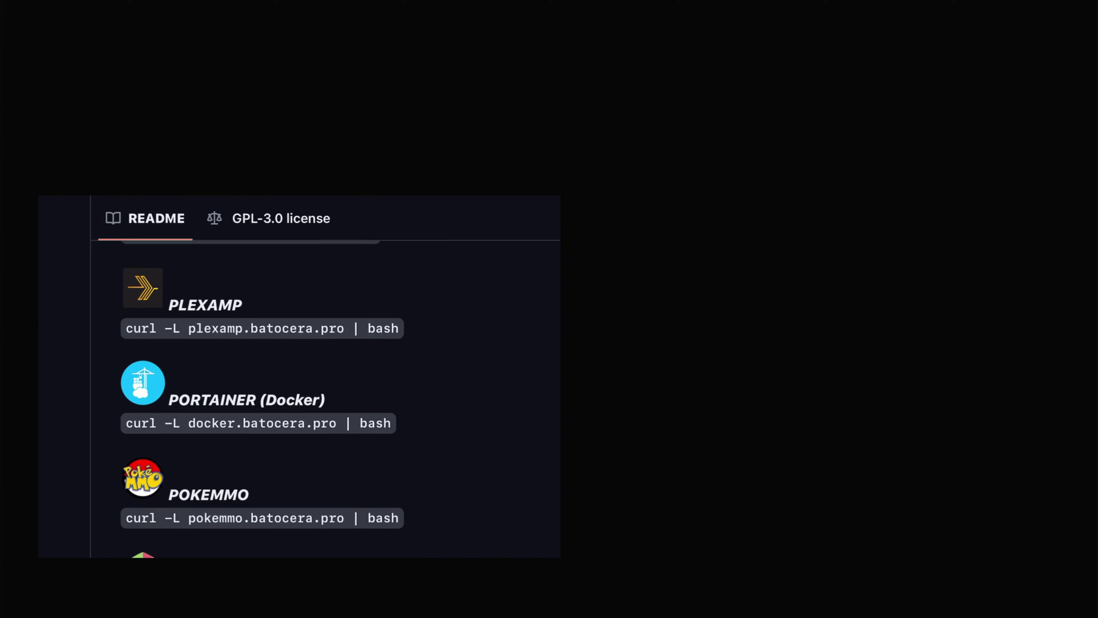
Open the Favorites collection, view its Google Chrome and YouTube TV ports, and return to the system selection
key("Right")
key("Right")
key("Right")
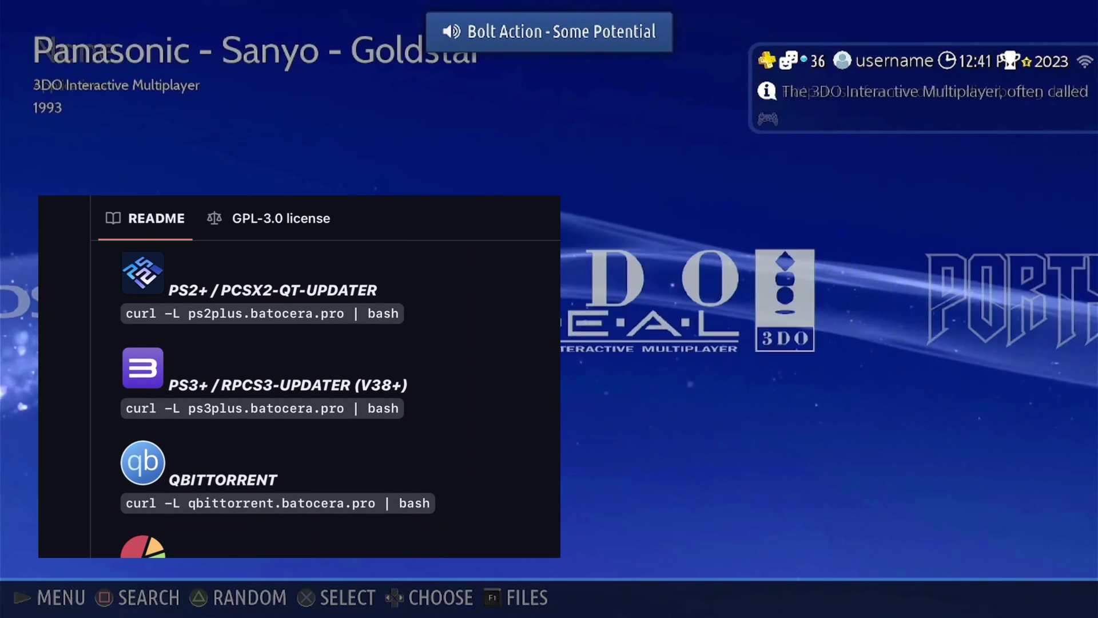
key("Right")
key("Right")
key("Right")
key("Right")
key("Right")
key("Right")
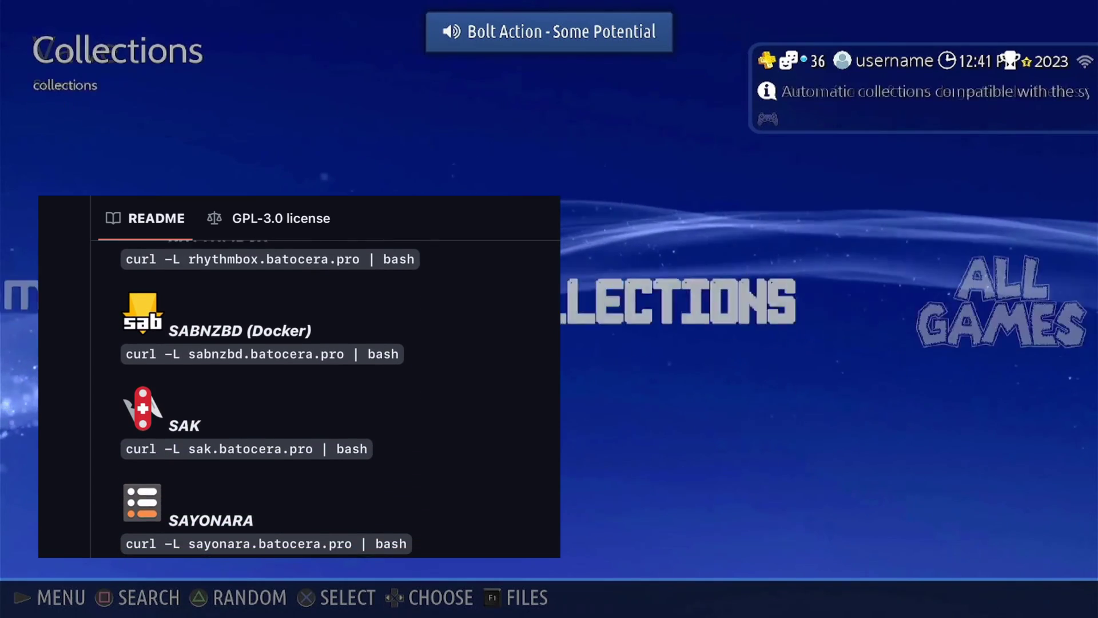
key("Return")
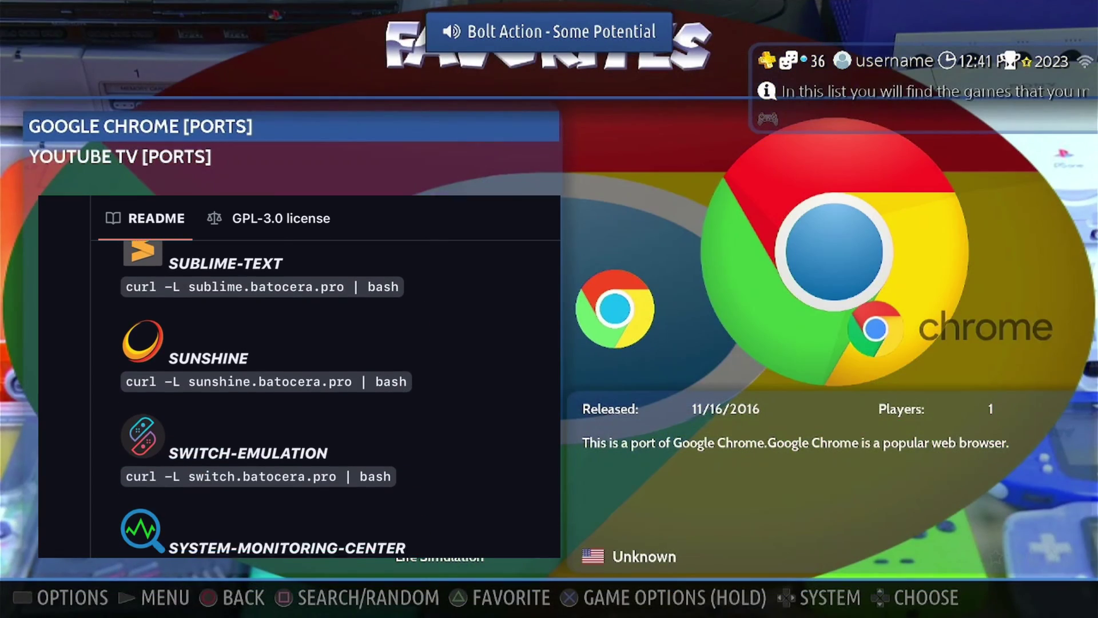
key("Down")
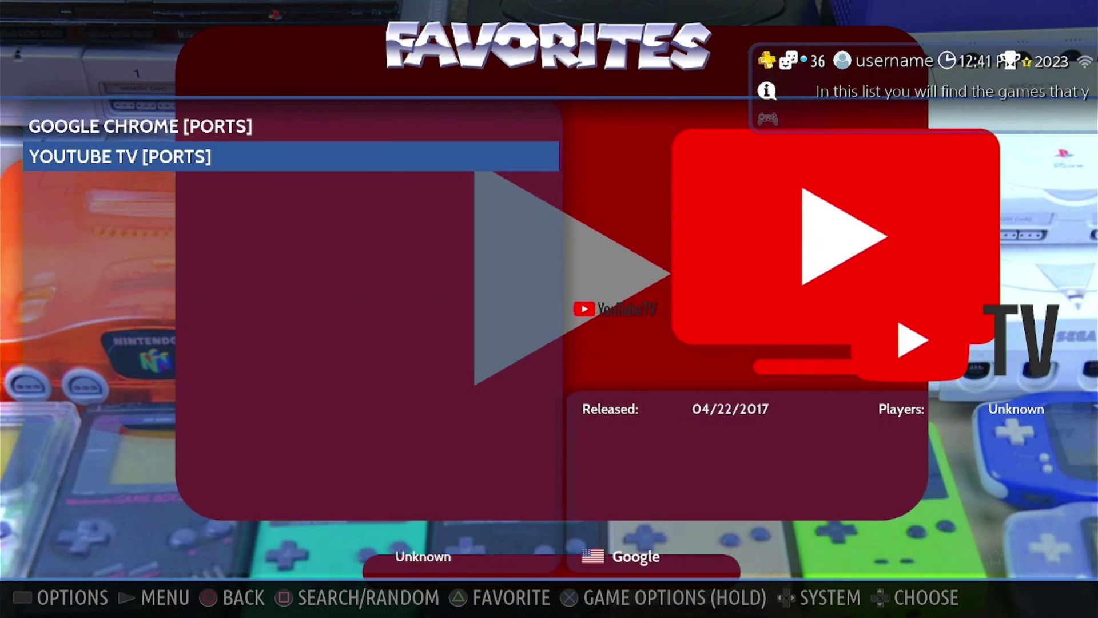
key("Escape")
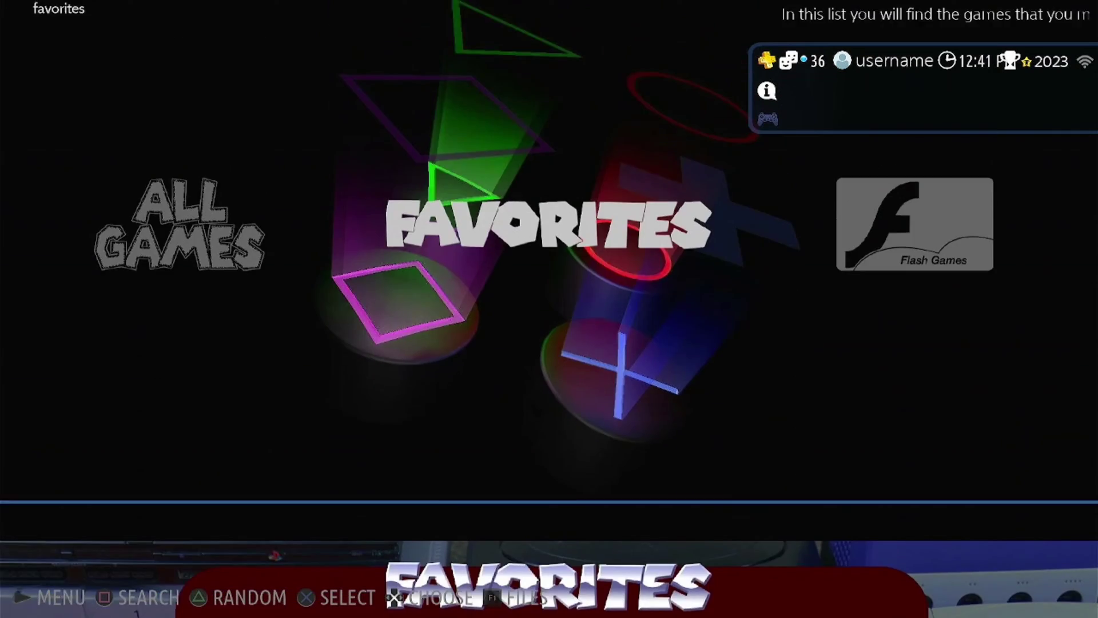